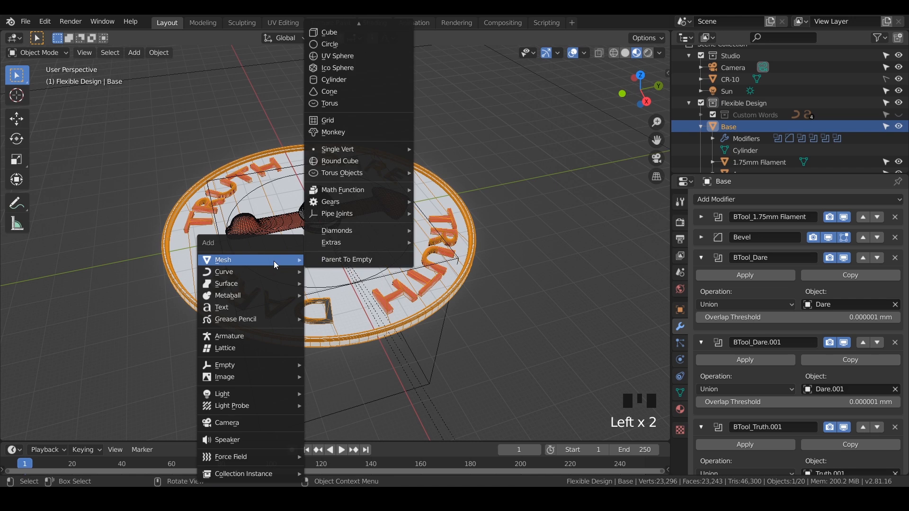
Add a 90 mm cube at the origin and scale its mesh to about 0.036 along X, forming a thin upright plate
left_click(354, 33)
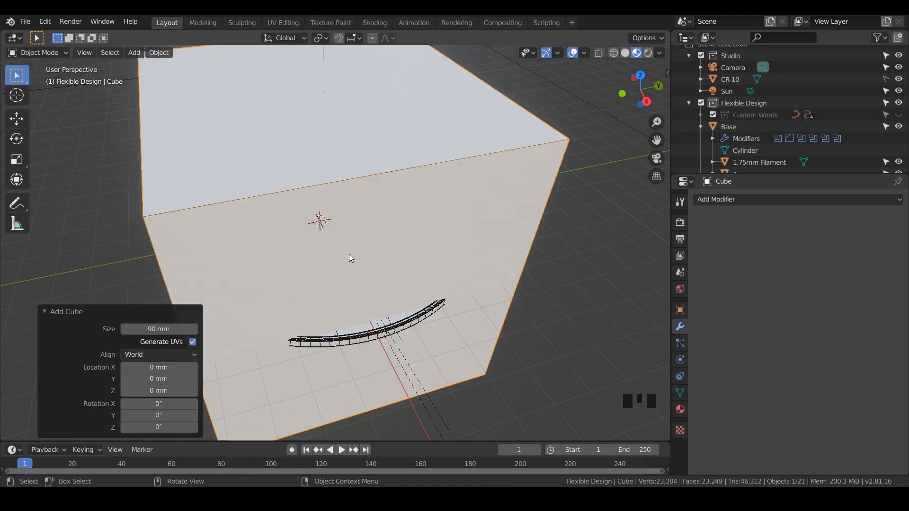
left_click(148, 329)
key("Tab")
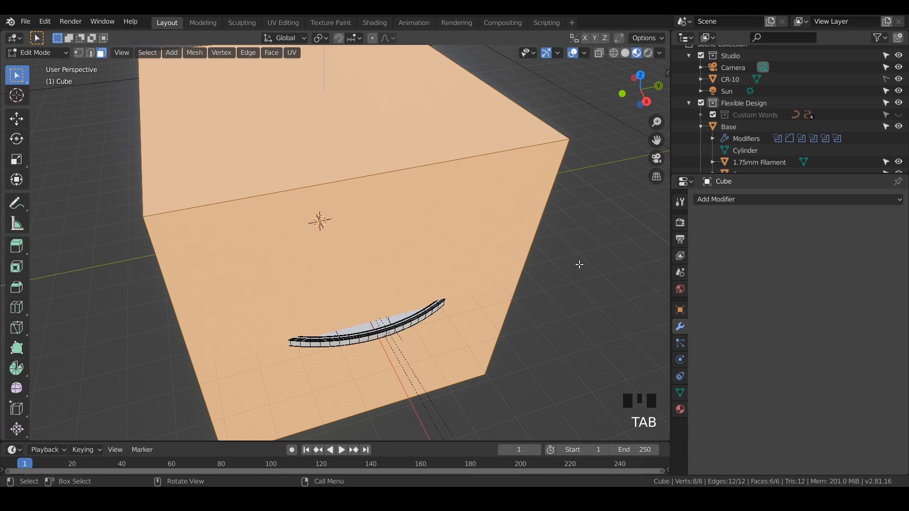
key("s")
key("x")
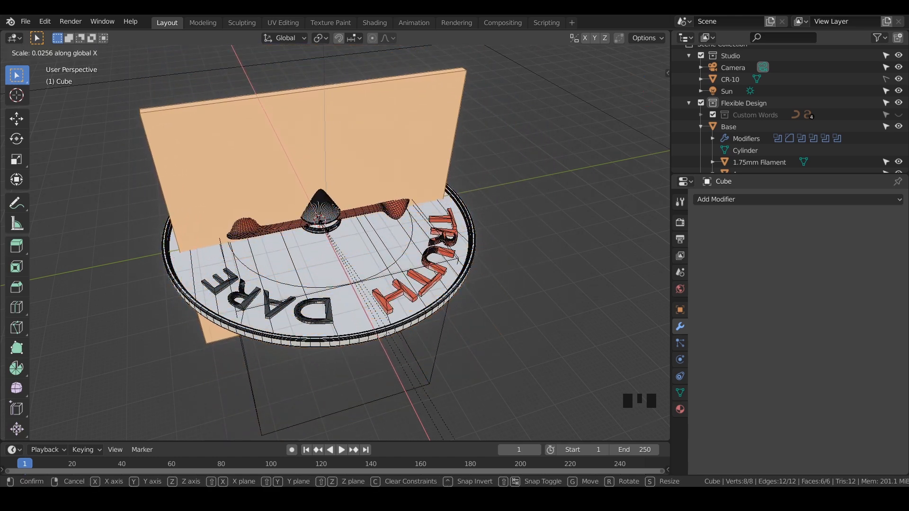
left_click(325, 227)
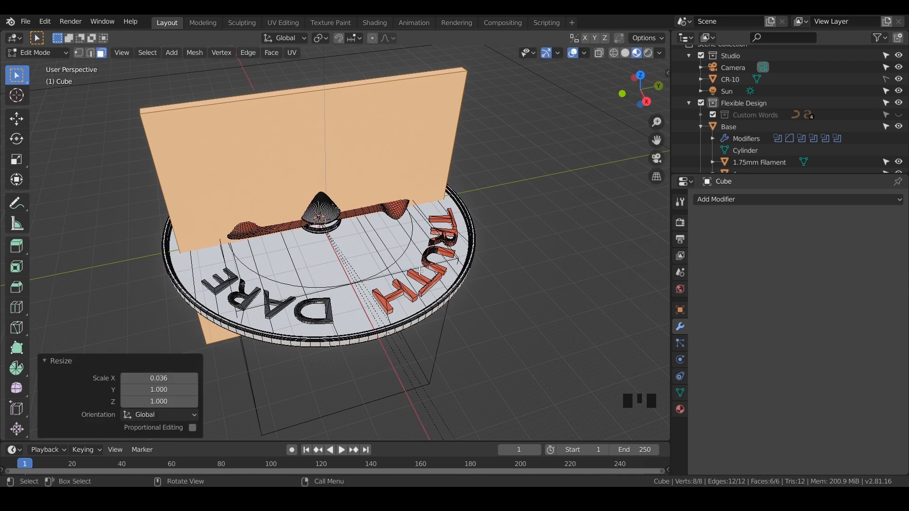
key("s")
key("y")
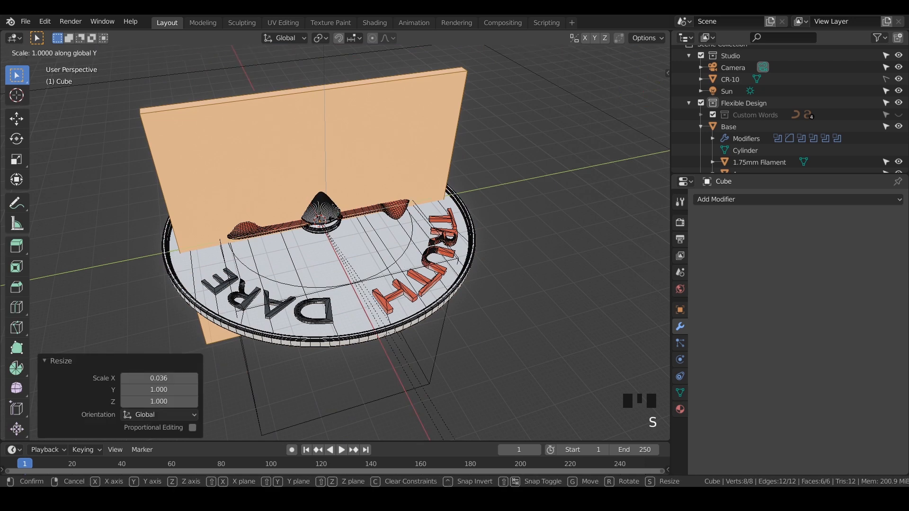
left_click(333, 216)
middle_click_drag(302, 220, 380, 262)
Duplicate the plate in place and rotate the copy 90° about the Z axis
key("Tab")
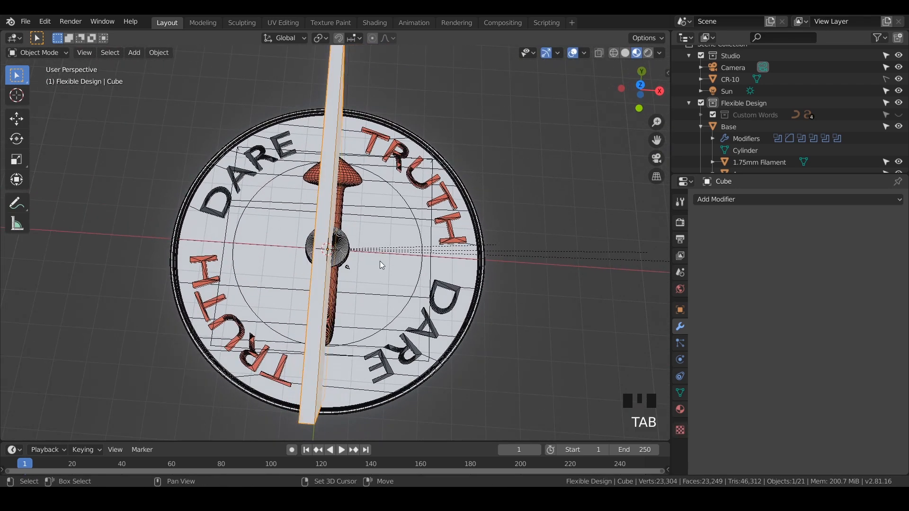
key("shift+d")
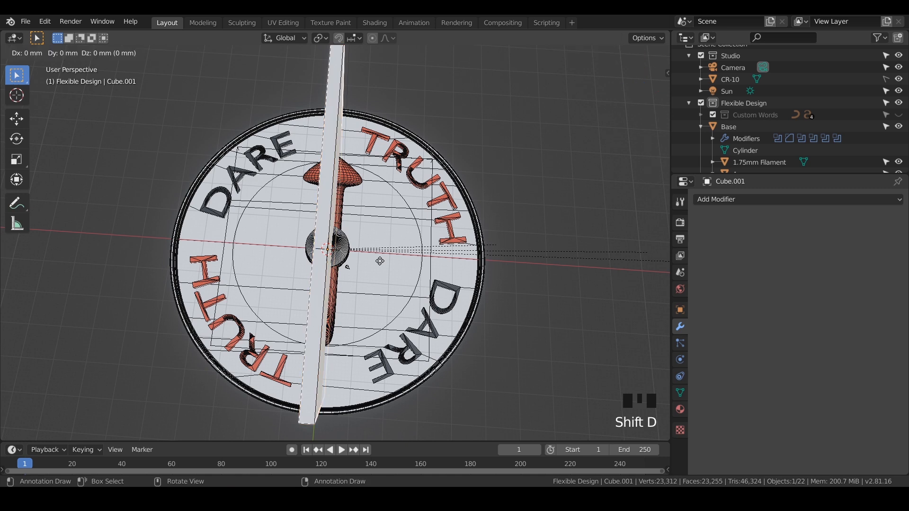
right_click(380, 261)
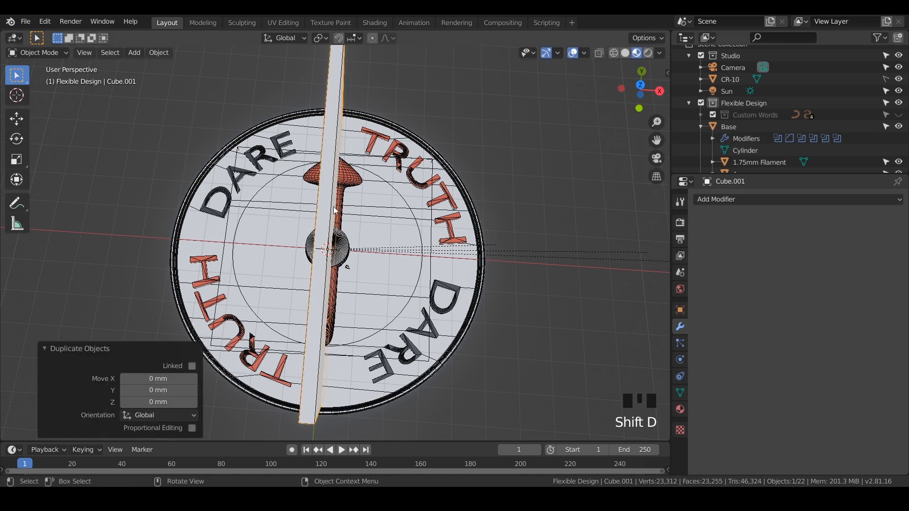
type("rz")
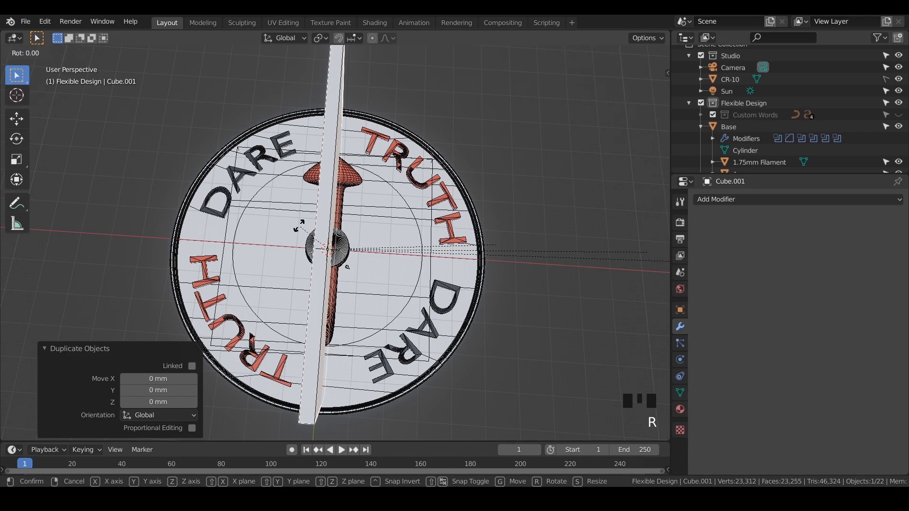
type("90")
key("Return")
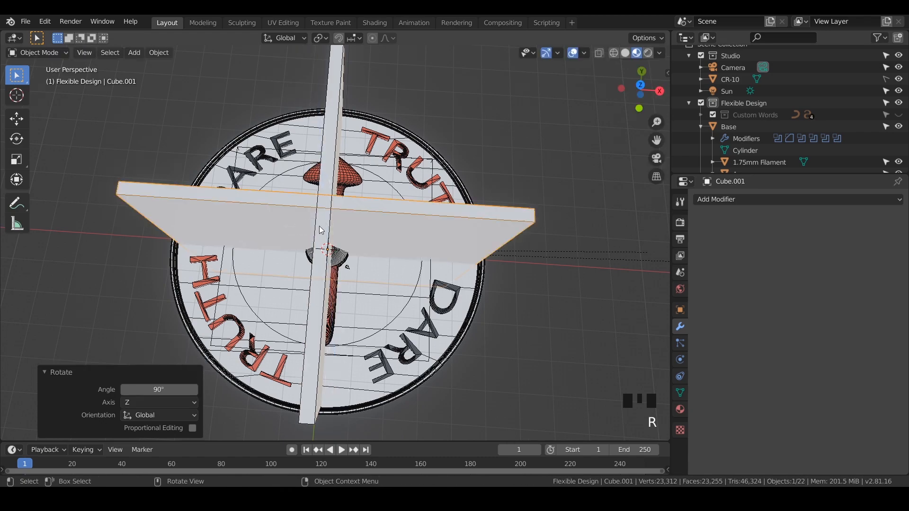
middle_click_drag(314, 289, 374, 191)
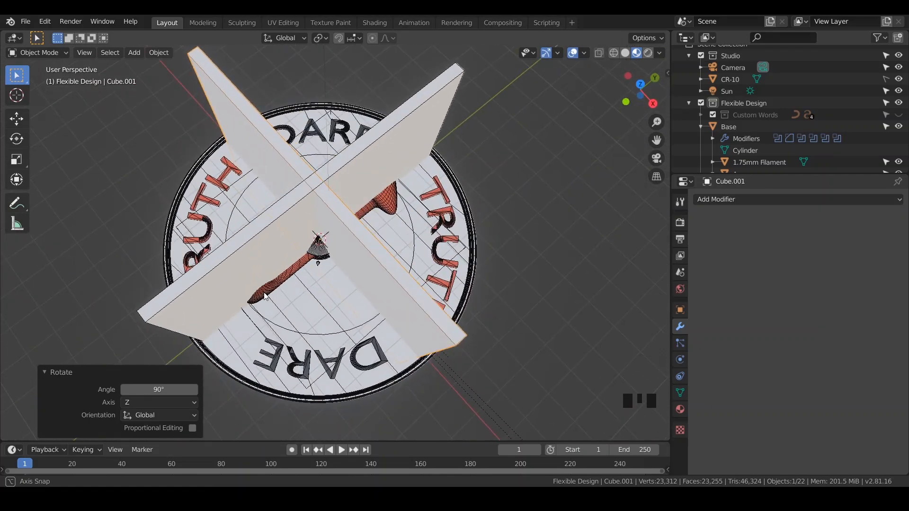
scroll(374, 190, "down", 2)
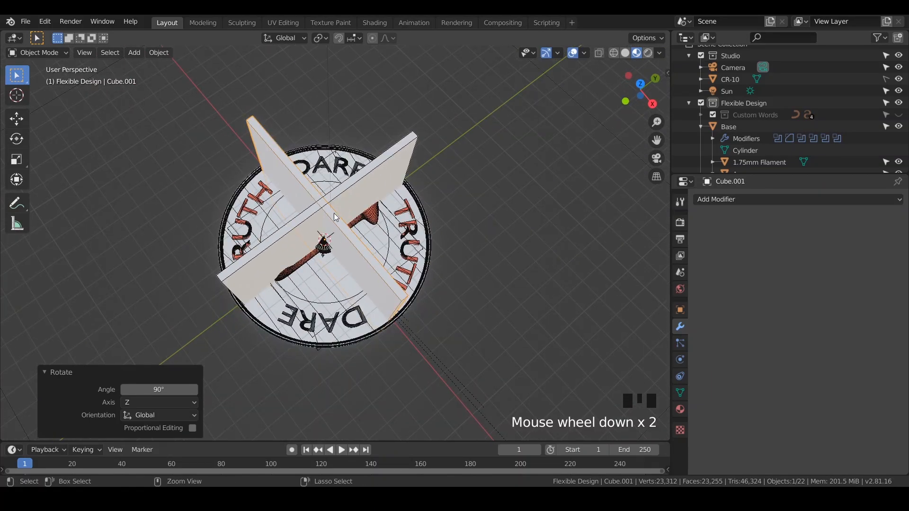
Undo the plate's duplication and rotation and return to editing the original plate's mesh
key("ctrl+z")
key("ctrl+z")
key("ctrl+z")
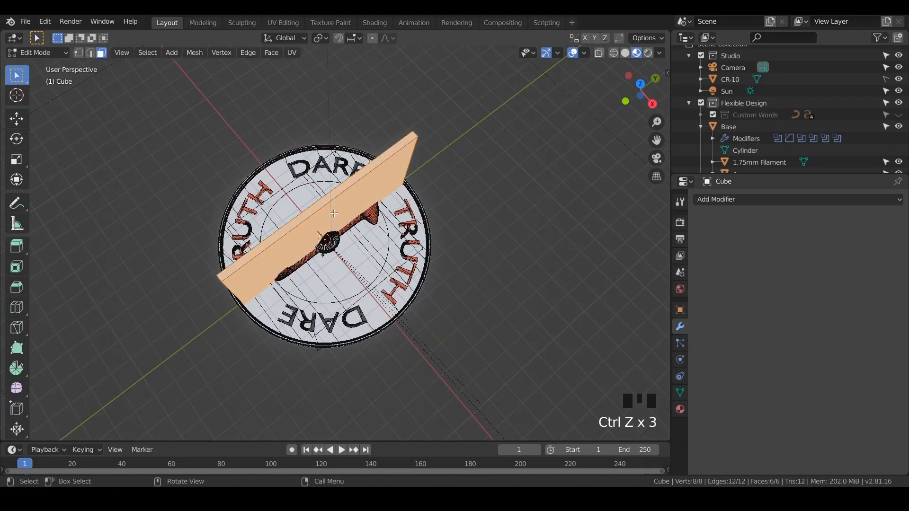
Shorten the plate along Y to about 0.548 of its length
middle_click_drag(325, 251, 237, 266)
scroll(277, 240, "up", 2)
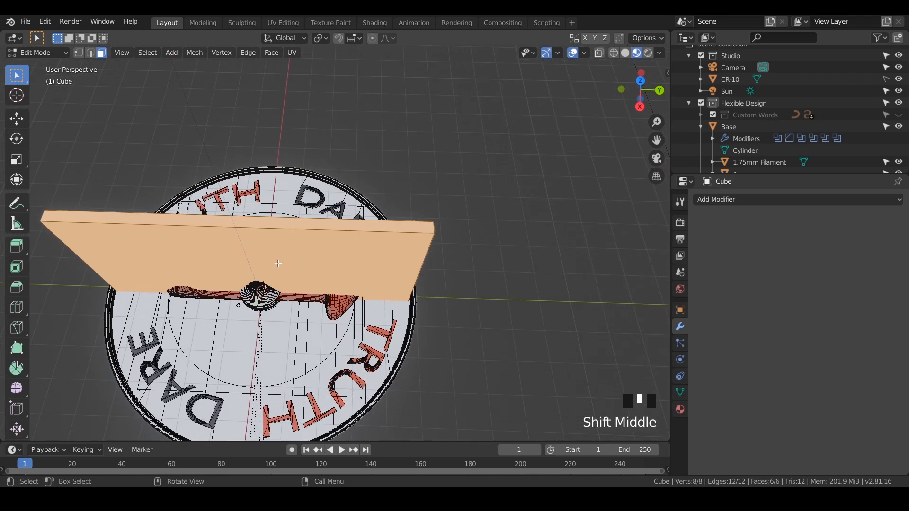
key("s")
key("x")
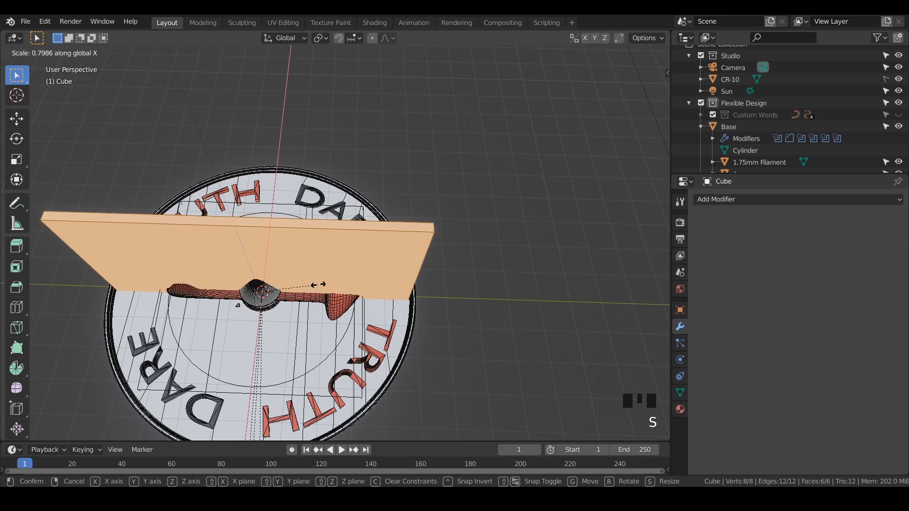
key("s")
key("y")
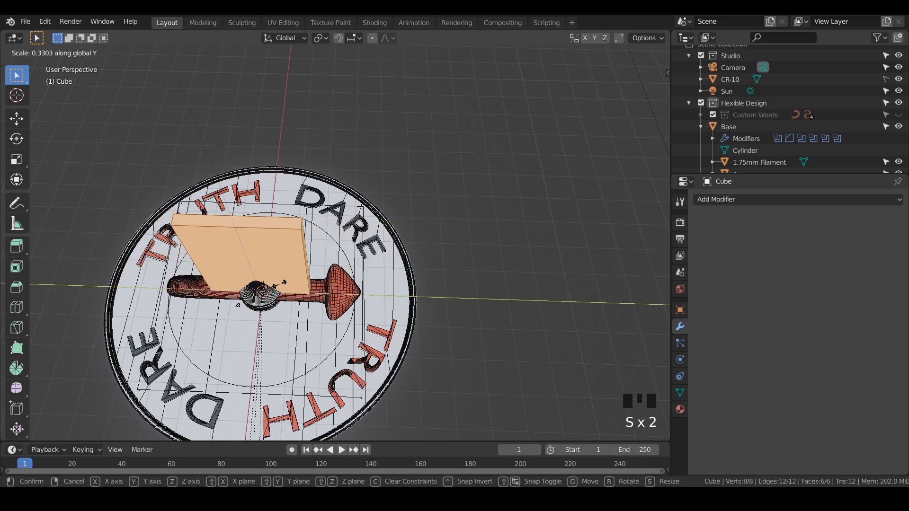
left_click(292, 283)
Move the plate about 22.3 mm along Y toward the rim at the arrow's tip
key("g")
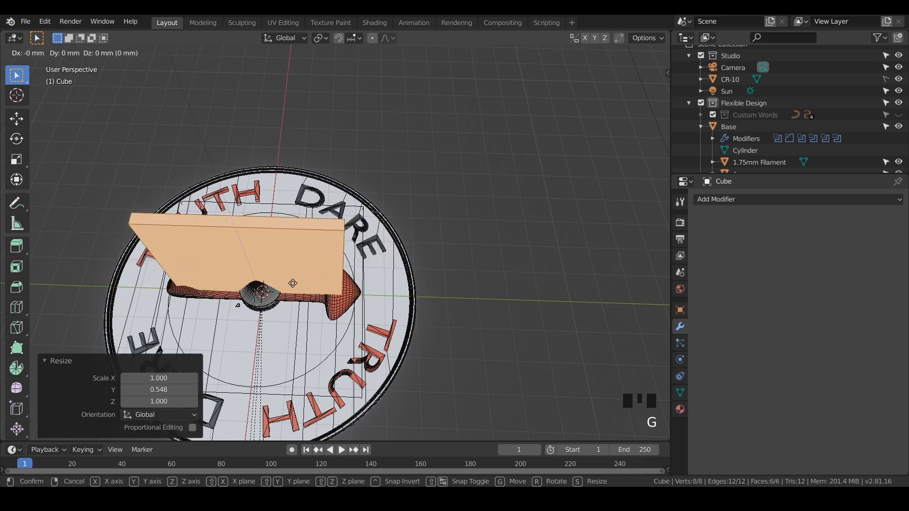
key("x")
key("y")
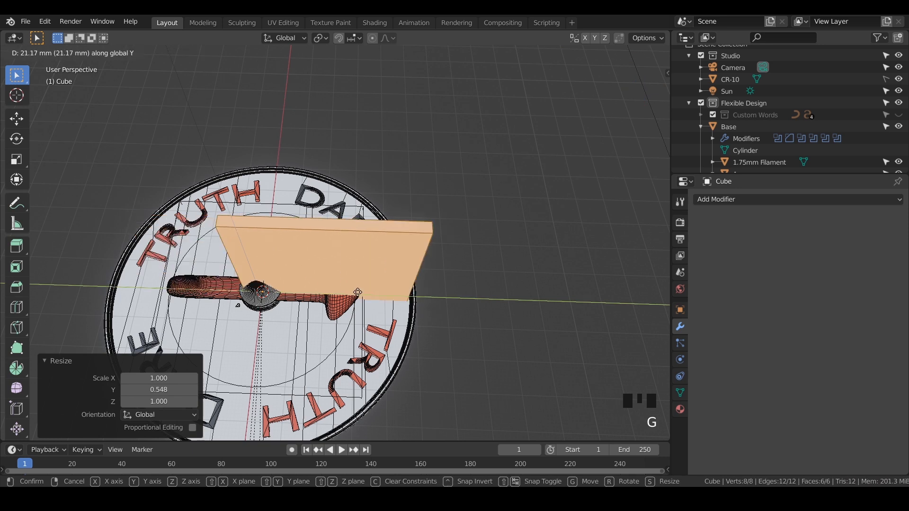
left_click(361, 294)
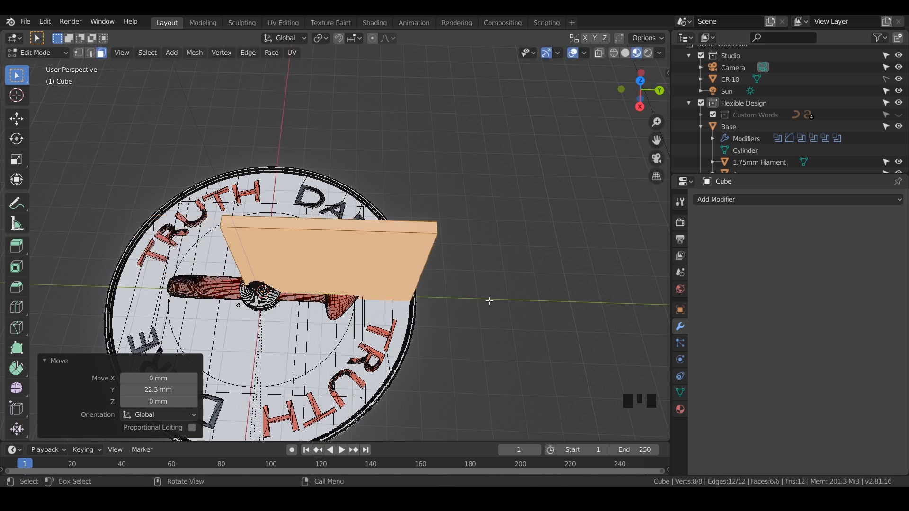
Scale the plate to about 0.767 along Y and shift it about 4.49 mm along Y toward the rim
key("s")
key("y")
left_click(470, 302)
key("g")
key("x")
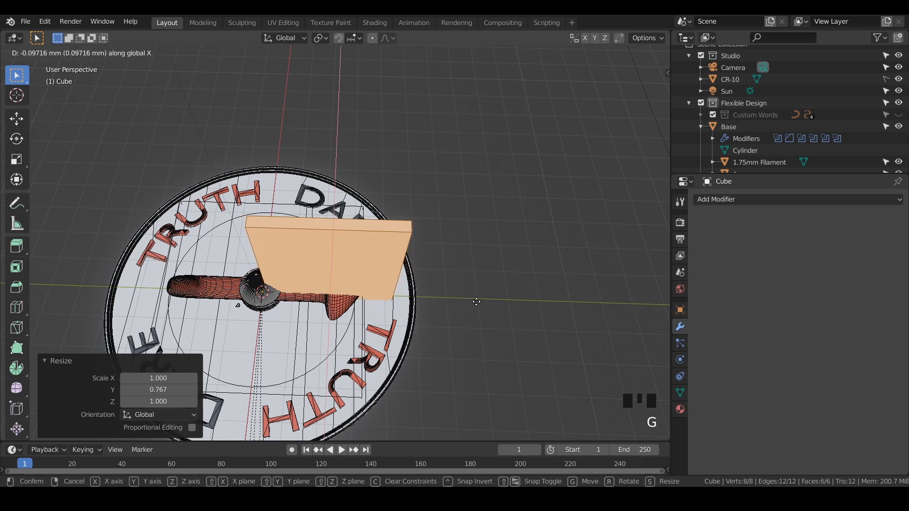
key("y")
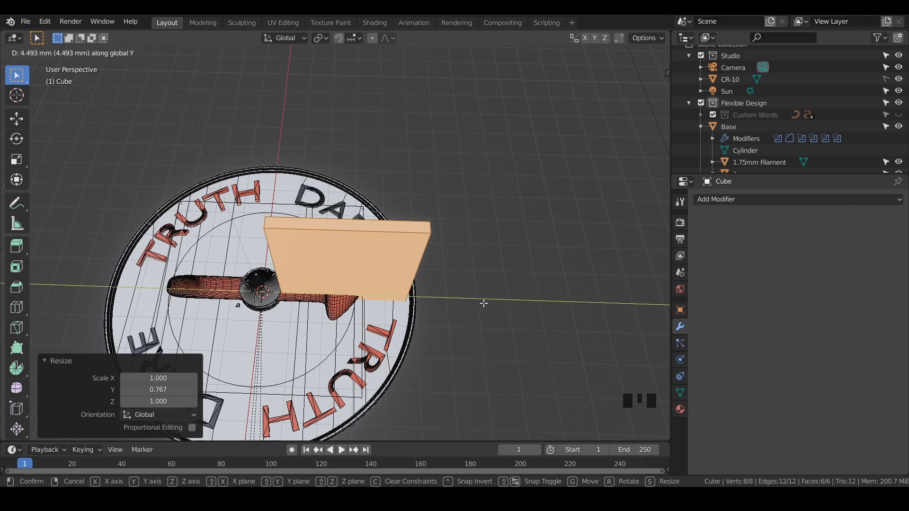
left_click(483, 303)
Flatten the plate along Z with a scale of about -0.150, forming a low bar
middle_click_drag(327, 324, 348, 248)
key("s")
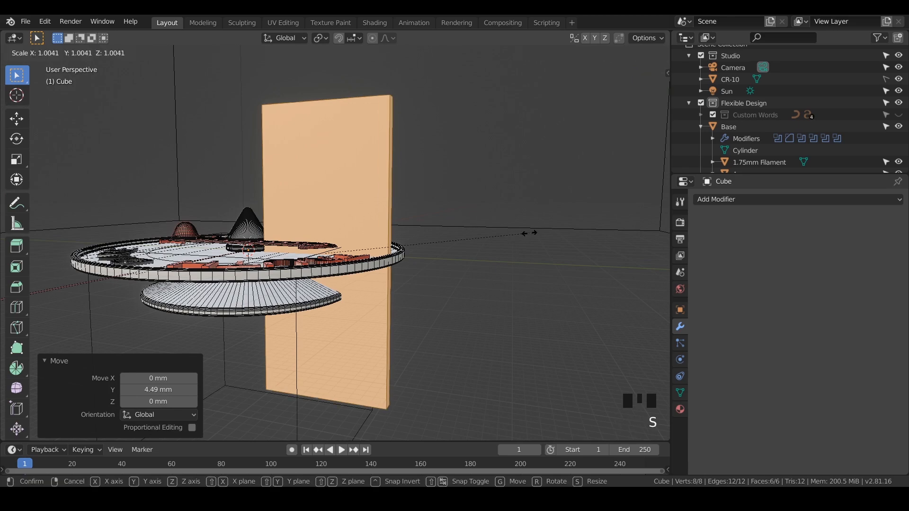
key("z")
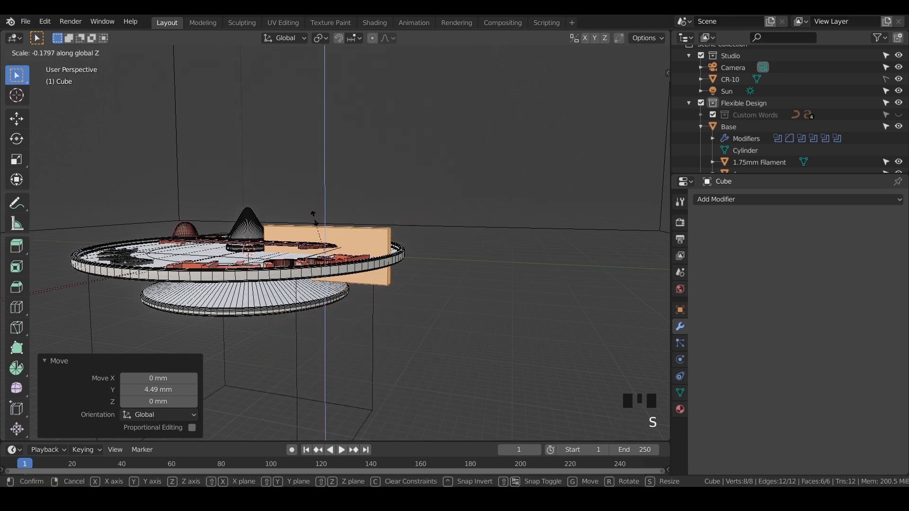
left_click(316, 224)
Move the bar about 0.788 mm along Y so its outer end sits closer to the rim
middle_click_drag(339, 228, 359, 313)
scroll(335, 283, "up", 2)
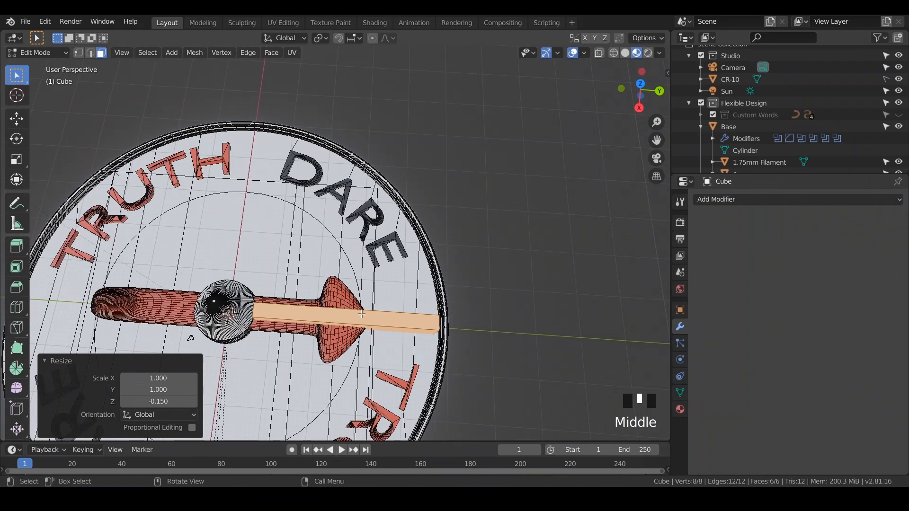
key("g")
key("x")
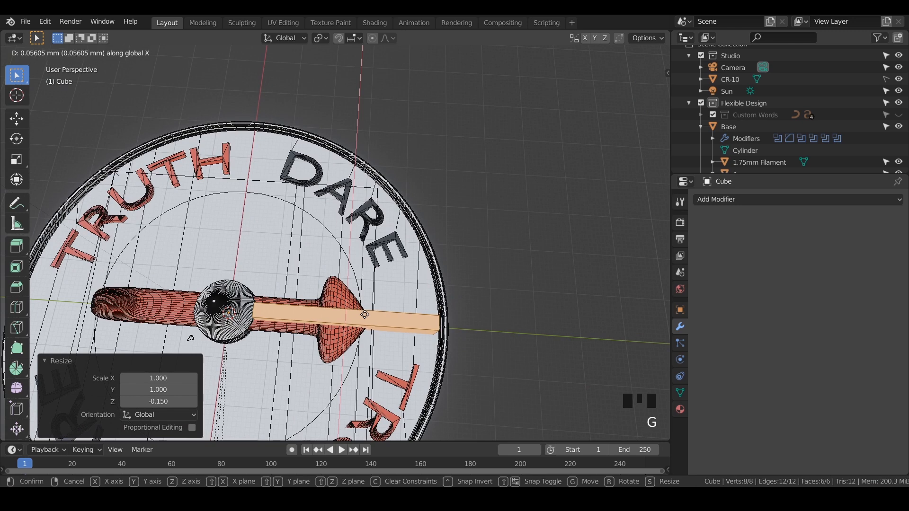
key("y")
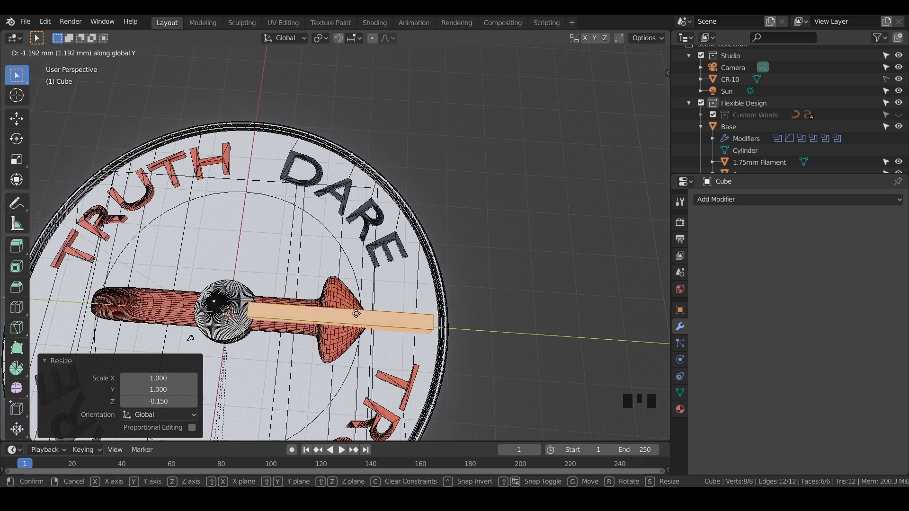
left_click(364, 317)
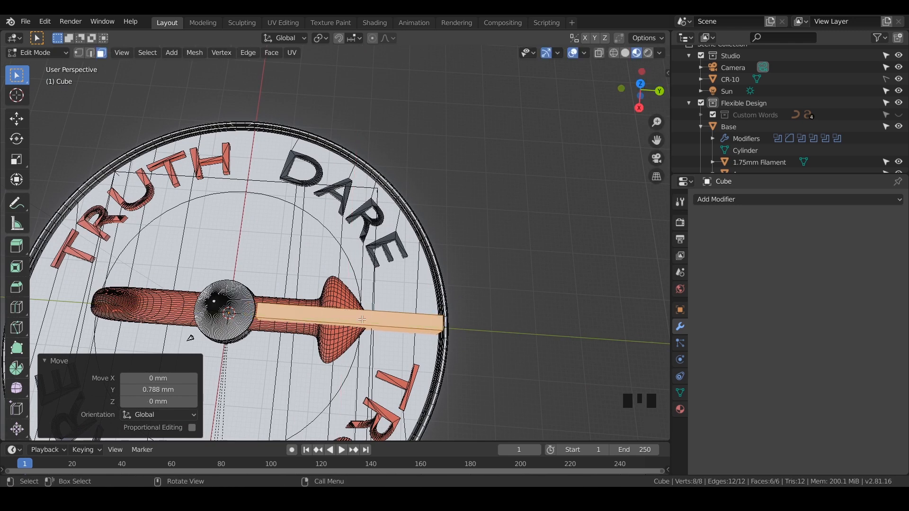
Check the bar's fit from above, then move its inner end face along Y into the central cone
key("KP_7")
scroll(435, 169, "up", 6)
middle_click_drag(435, 169, 355, 144, "shift")
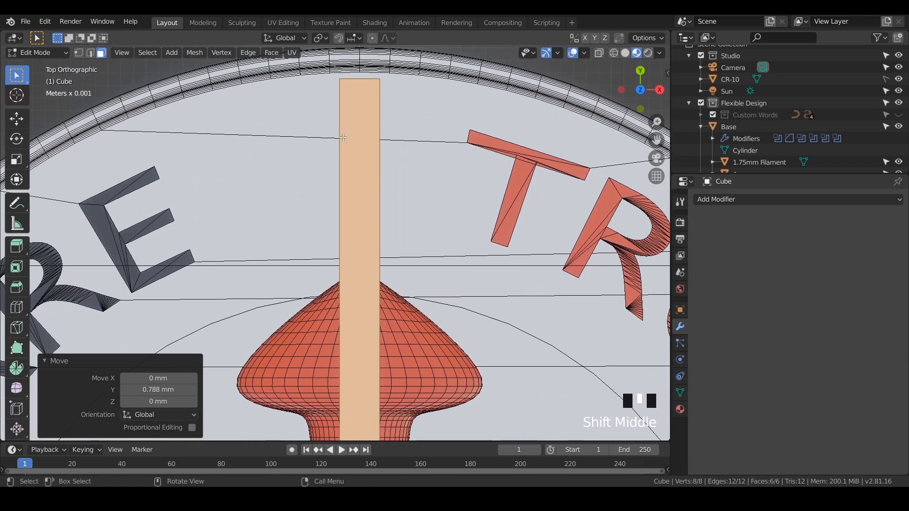
scroll(367, 111, "down", 5)
middle_click_drag(358, 352, 358, 231, "shift")
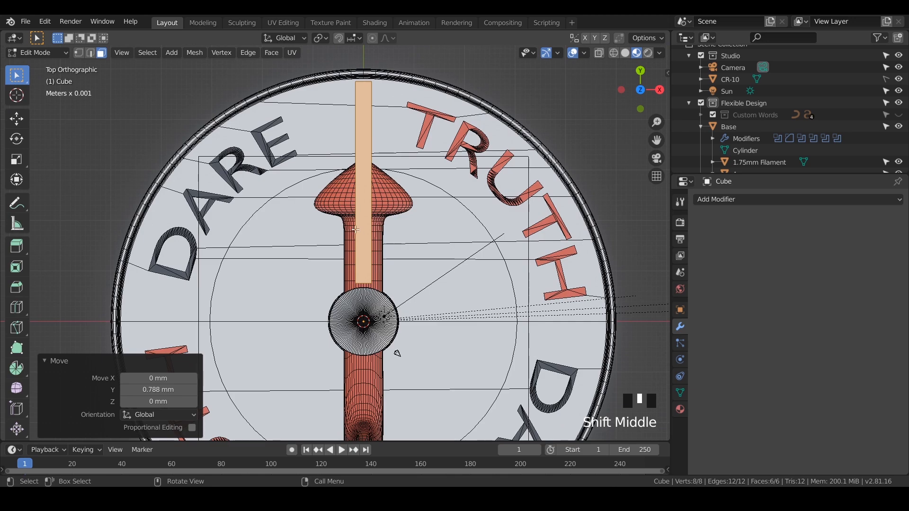
middle_click_drag(356, 276, 352, 251)
left_click(359, 267)
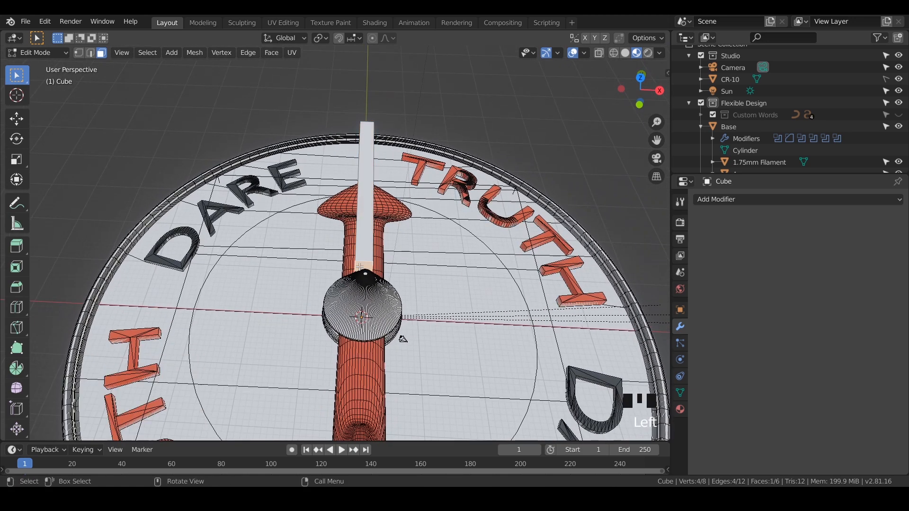
key("g")
key("y")
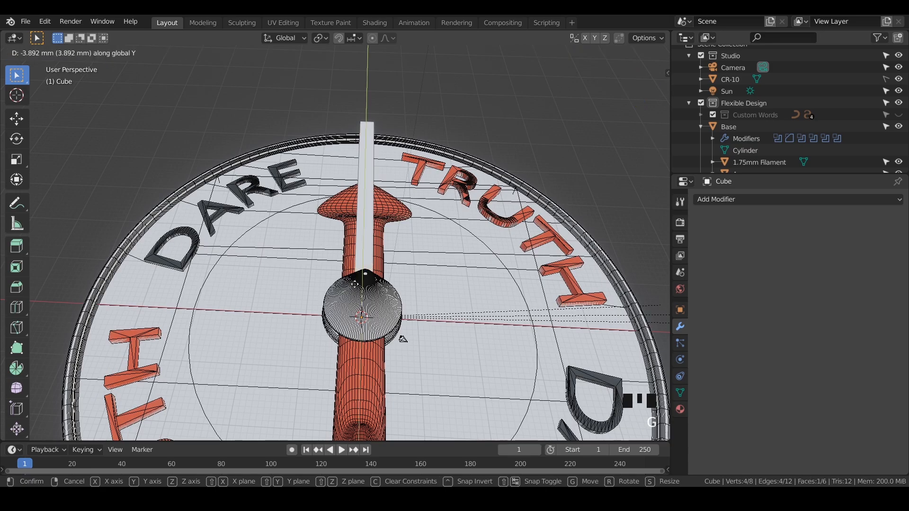
left_click(360, 271)
Examine the bar's ends against the central cone and the rim, and return to Object Mode
middle_click_drag(360, 271, 403, 243)
scroll(450, 237, "up", 3)
scroll(384, 254, "up", 4)
middle_click_drag(445, 279, 324, 424)
scroll(434, 294, "down", 3)
scroll(338, 364, "down", 3)
key("Tab")
middle_click_drag(378, 284, 334, 231)
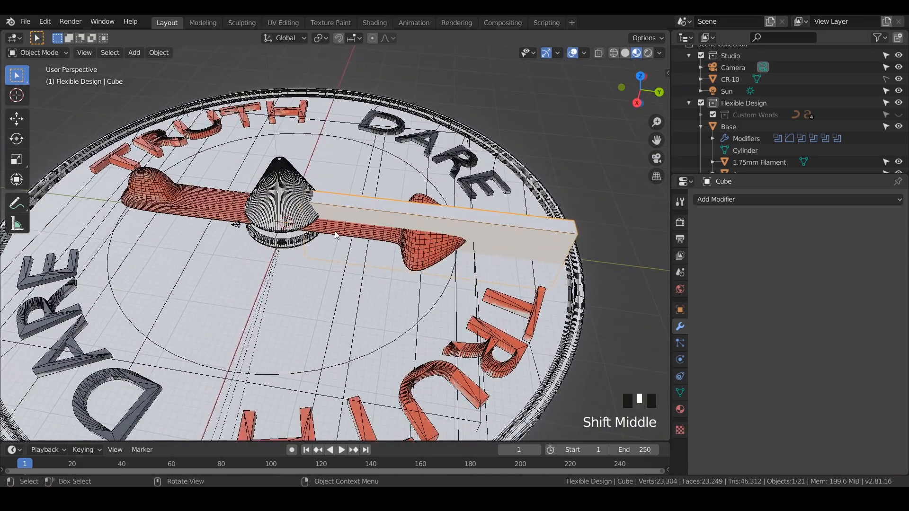
Select the bar's whole mesh and scale it down along Z to reduce its height
left_click(481, 237)
middle_click_drag(515, 258, 525, 235)
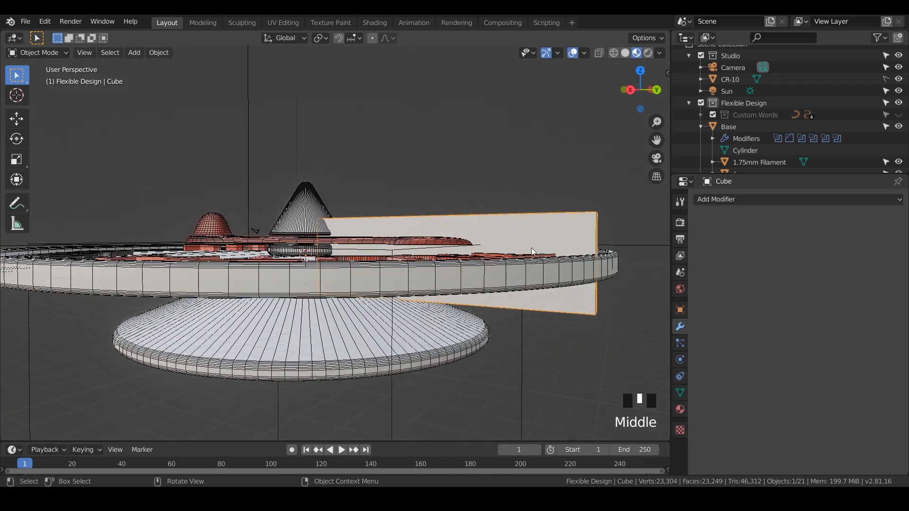
key("Tab")
key("a")
key("s")
key("z")
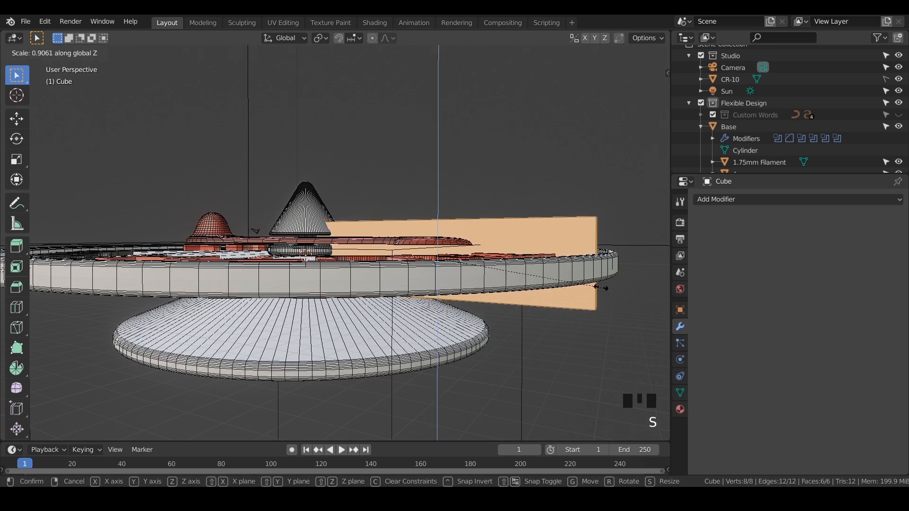
left_click(524, 245)
Raise the bar's mesh 1.8 mm along Z
type("gz")
type("1.8")
key("Return")
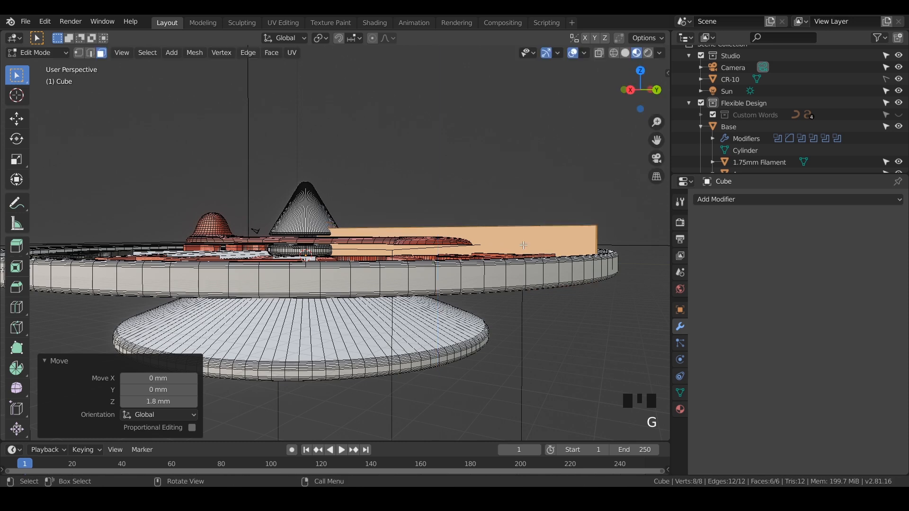
Raise the bar's whole mesh about 0.68 mm along Z, checking against the base in wireframe side view, and return to Object Mode
key("KP_3")
key("z")
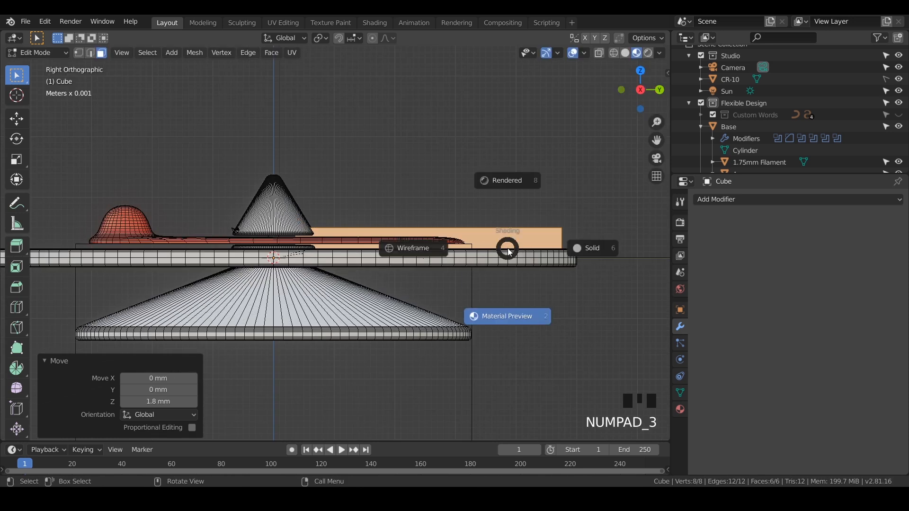
left_click(400, 249)
scroll(442, 259, "up", 5)
middle_click_drag(442, 258, 172, 193, "shift")
scroll(407, 266, "up", 1)
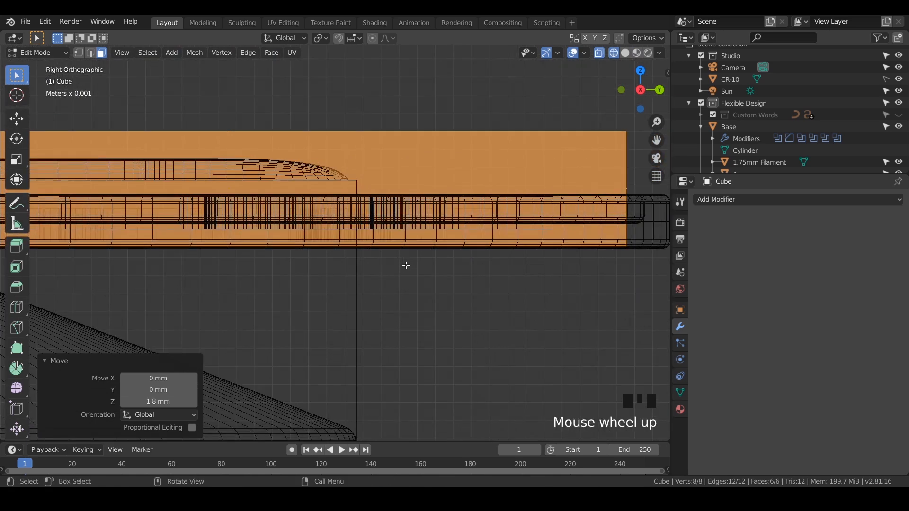
scroll(406, 265, "up", 4)
scroll(406, 265, "down", 4)
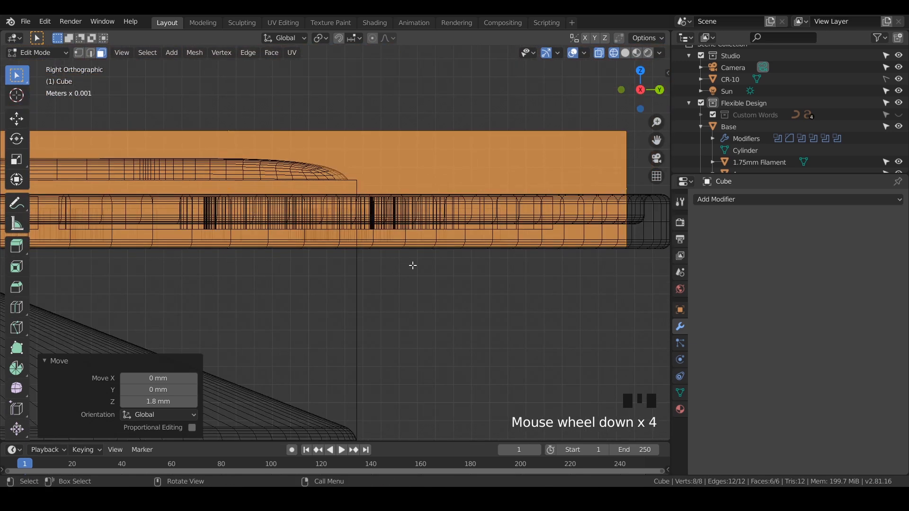
middle_click_drag(406, 265, 335, 272, "shift")
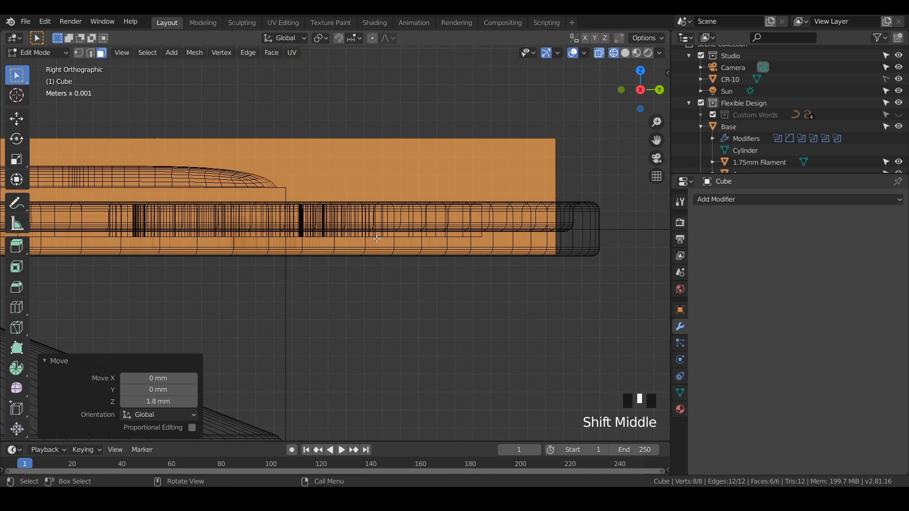
key("g")
key("z")
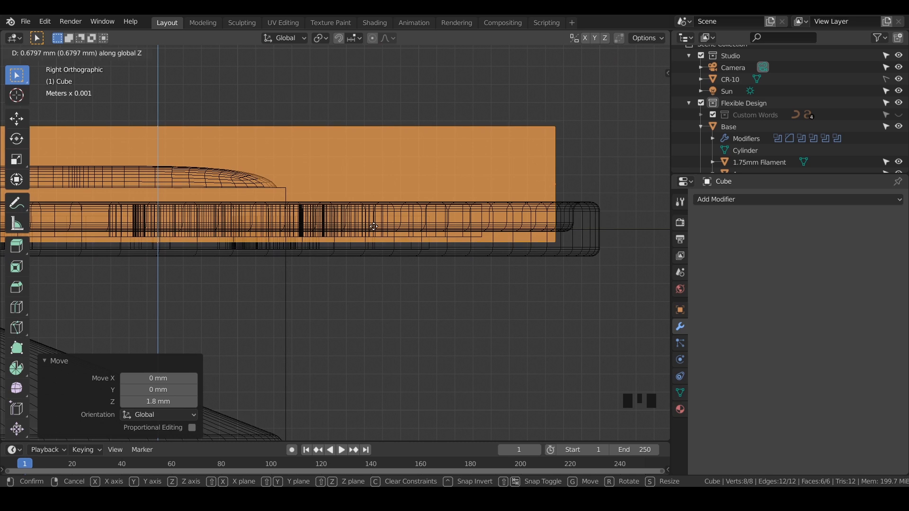
left_click(374, 226)
key("Tab")
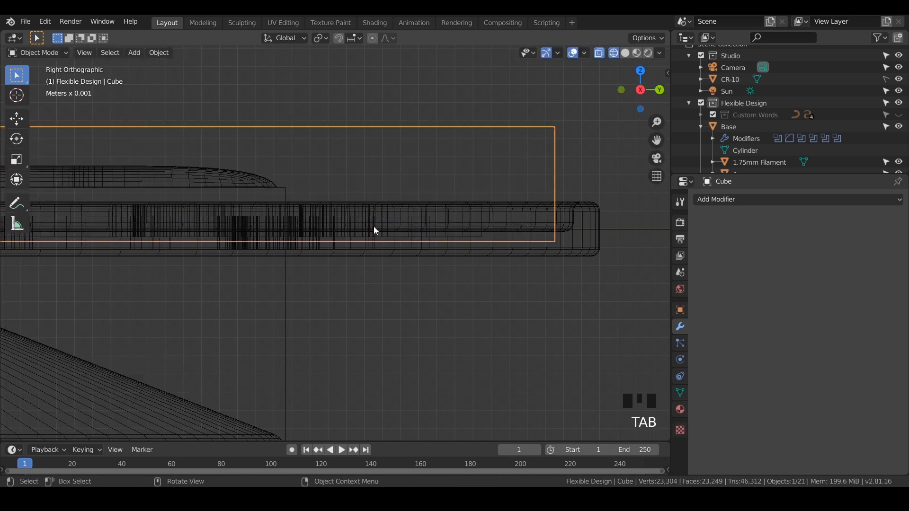
key("Tab")
key("Tab")
Switch to solid shading and look up the bar's dimensions among its transform properties
key("z")
left_click(447, 234)
mouse_move(391, 221)
middle_mouse_down()
mouse_move(330, 298)
mouse_move(349, 329)
mouse_move(385, 268)
middle_mouse_up()
scroll(331, 298, "down", 3)
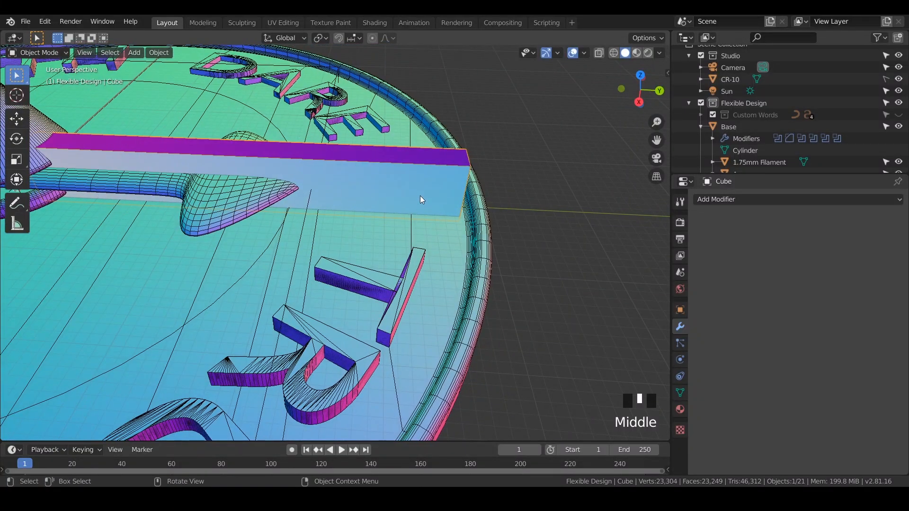
key("n")
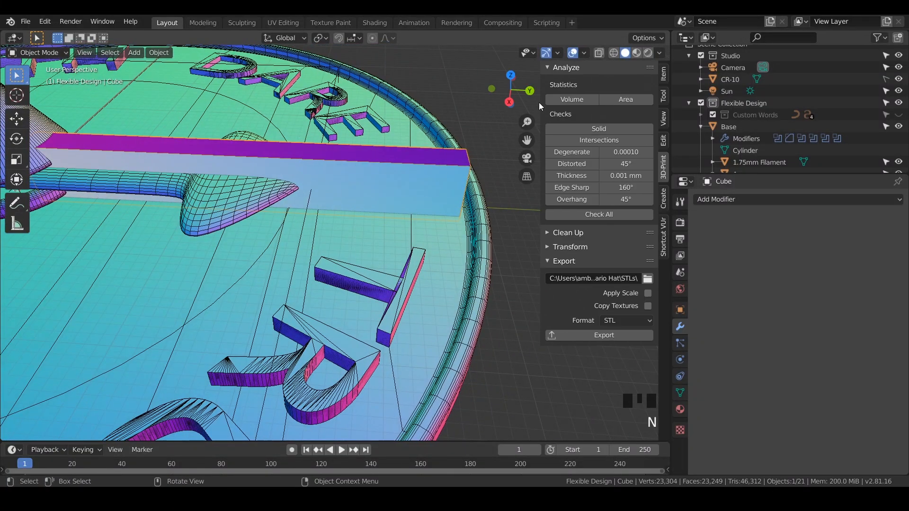
left_click(664, 96)
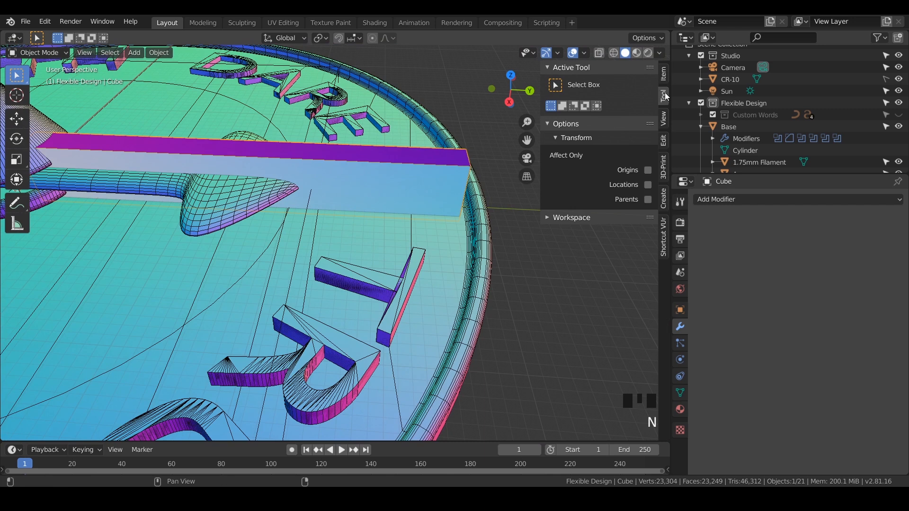
left_click(665, 74)
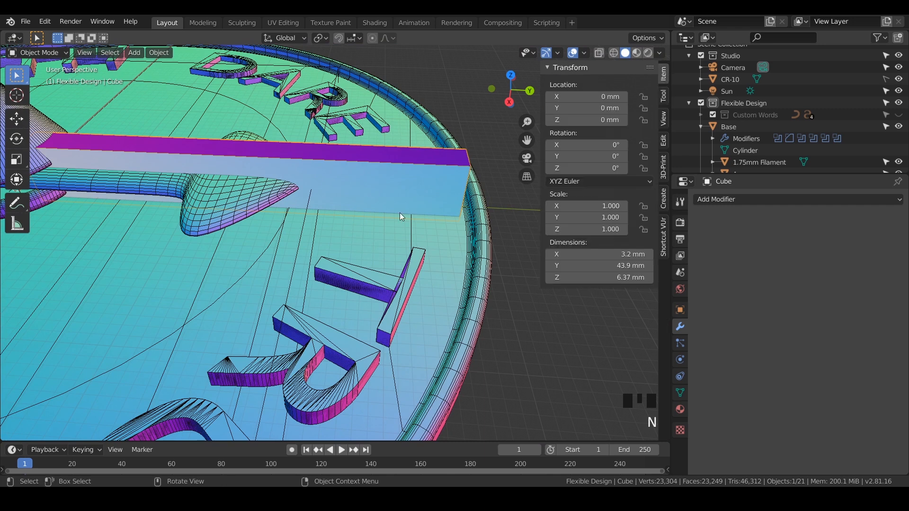
Add a Mirror modifier to the bar with Base as the mirror object
left_click(762, 199)
left_click(662, 315)
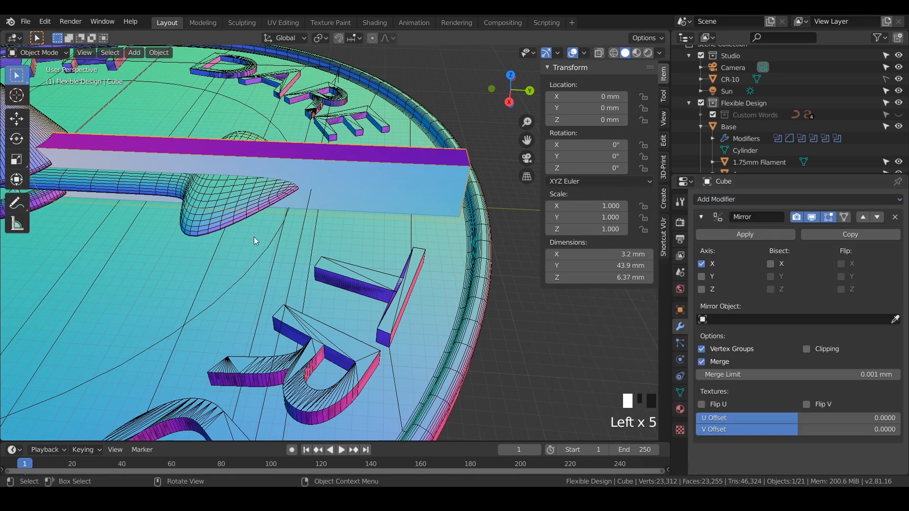
middle_click_drag(255, 238, 576, 253, "shift")
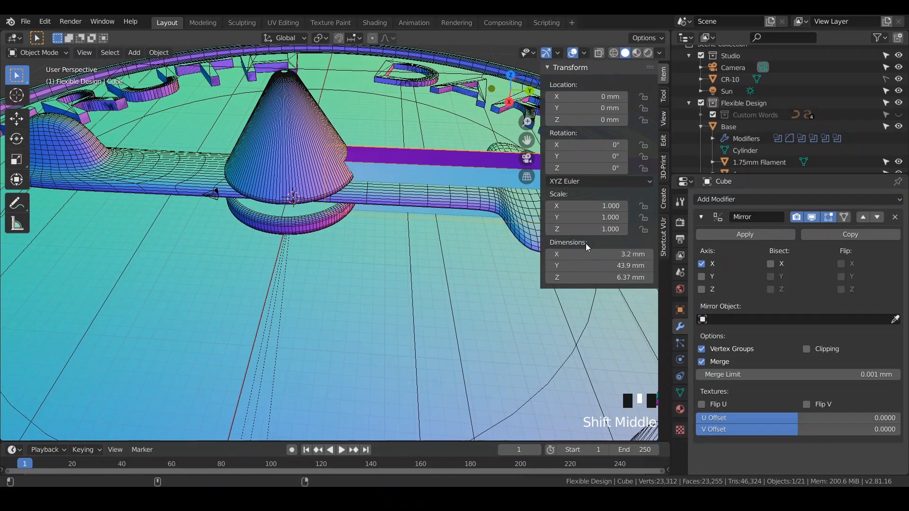
left_click(866, 318)
left_click(762, 371)
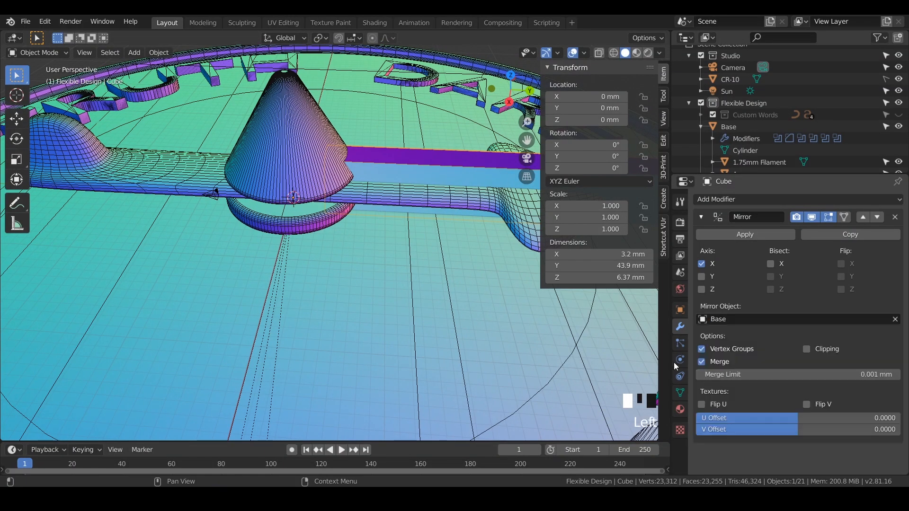
Set the bar's mirror axis to Y only, turning X off, and collapse the Mirror modifier
scroll(332, 295, "down", 3)
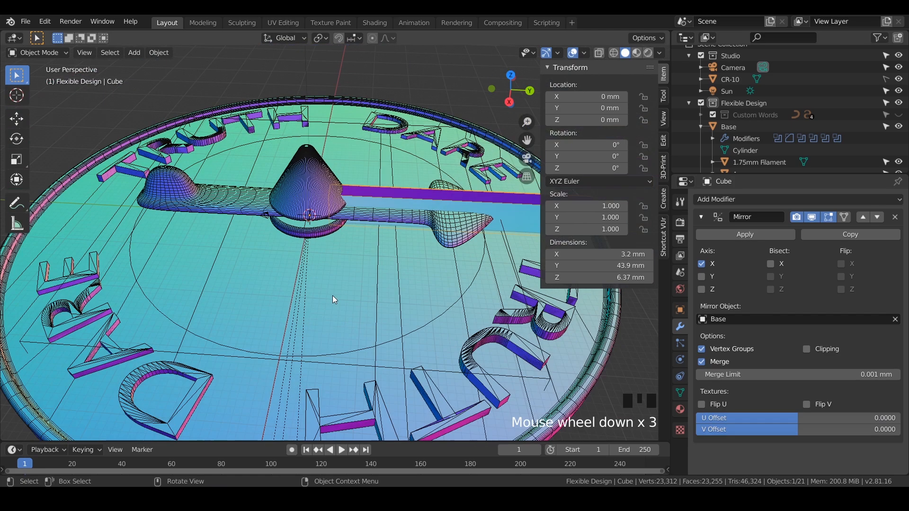
middle_click_drag(332, 296, 252, 285)
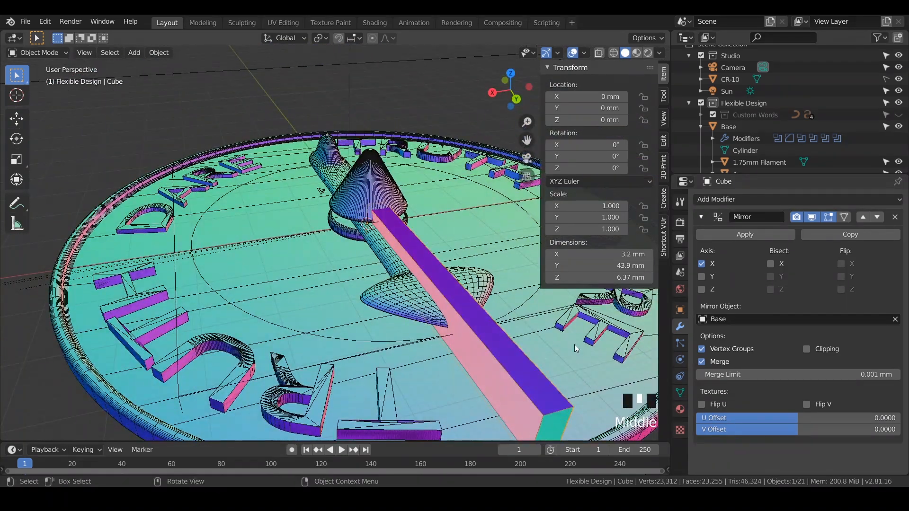
left_click(701, 276)
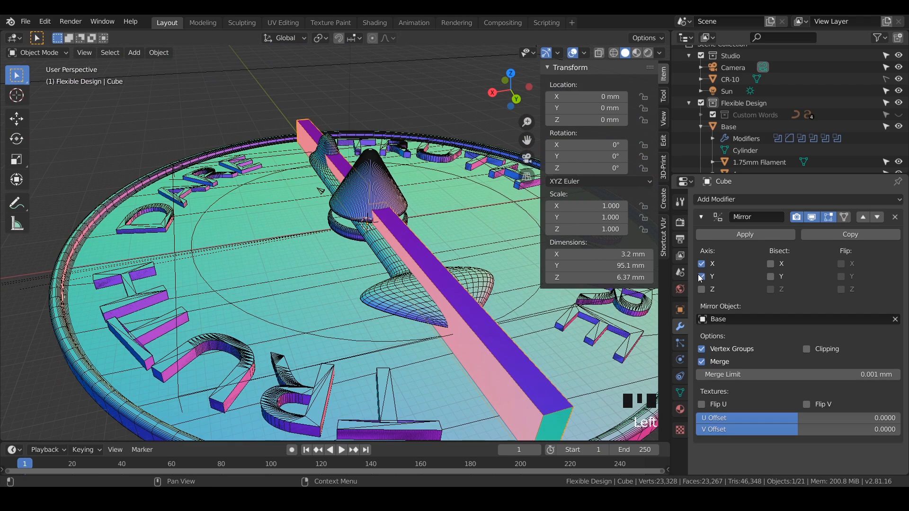
left_click(701, 277)
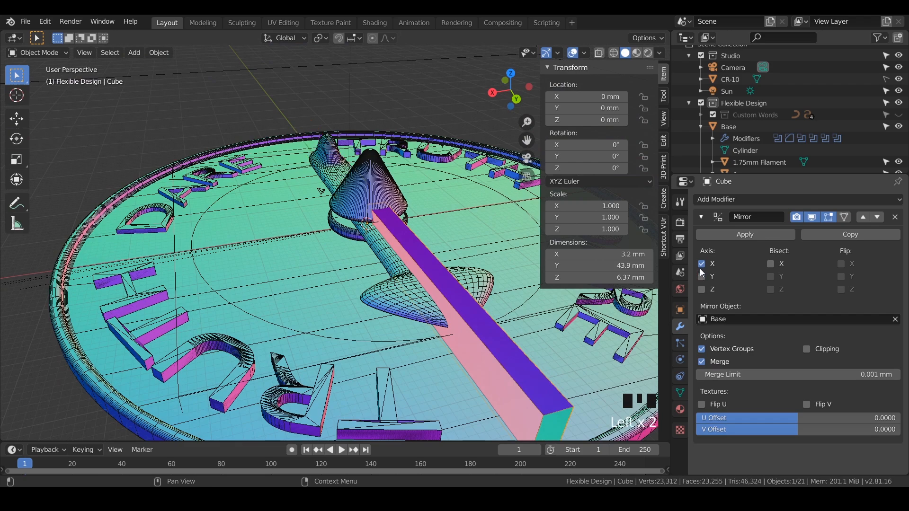
left_click(702, 276)
mouse_move(477, 255)
middle_mouse_down()
mouse_move(433, 243)
mouse_move(492, 231)
mouse_move(462, 263)
middle_mouse_up()
left_click(701, 217)
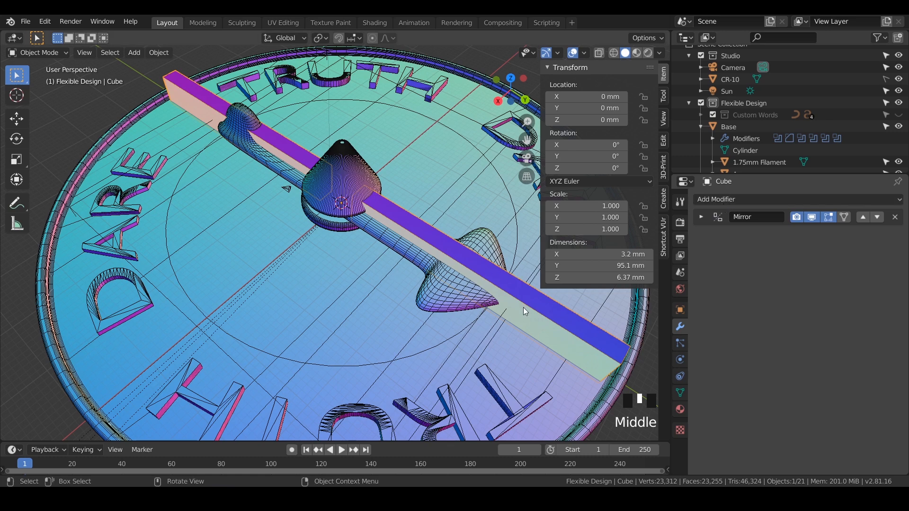
Subtract the mirrored bar from the base with a Bool Tool brush difference
double_click(342, 331)
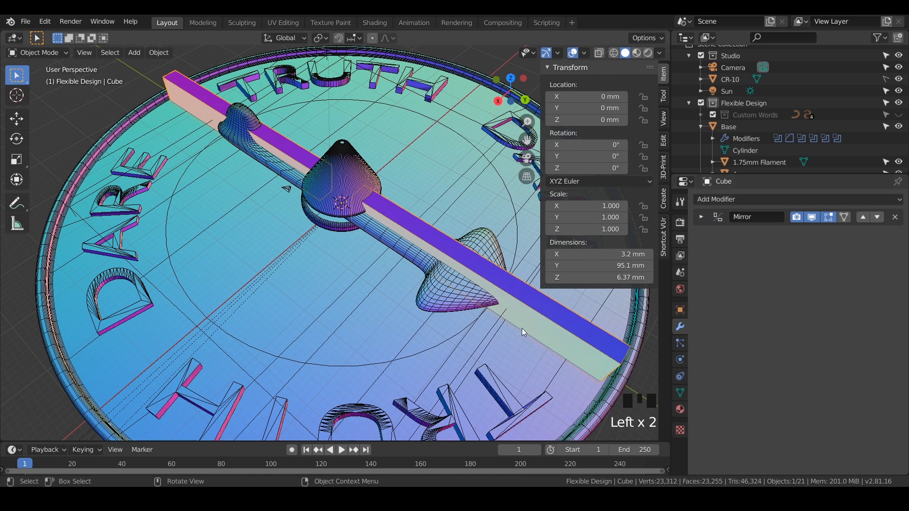
middle_click_drag(462, 344, 356, 283)
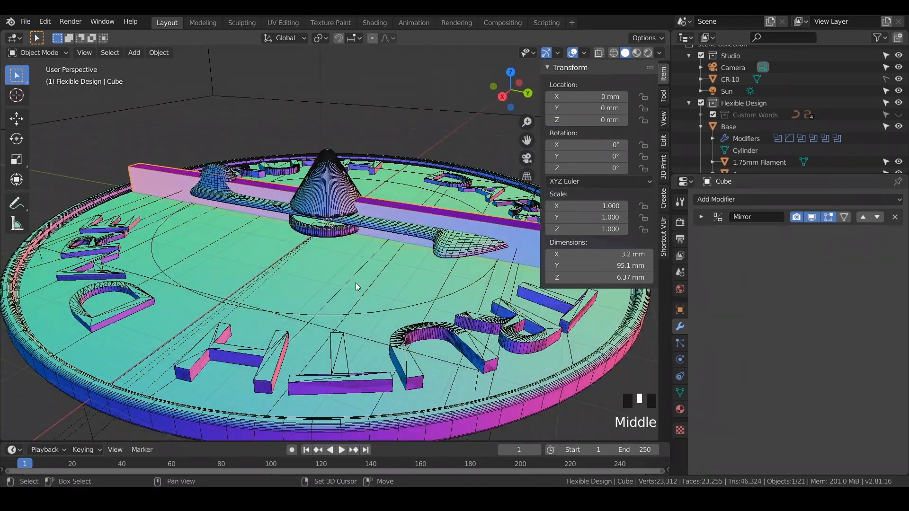
left_click(502, 410, "shift")
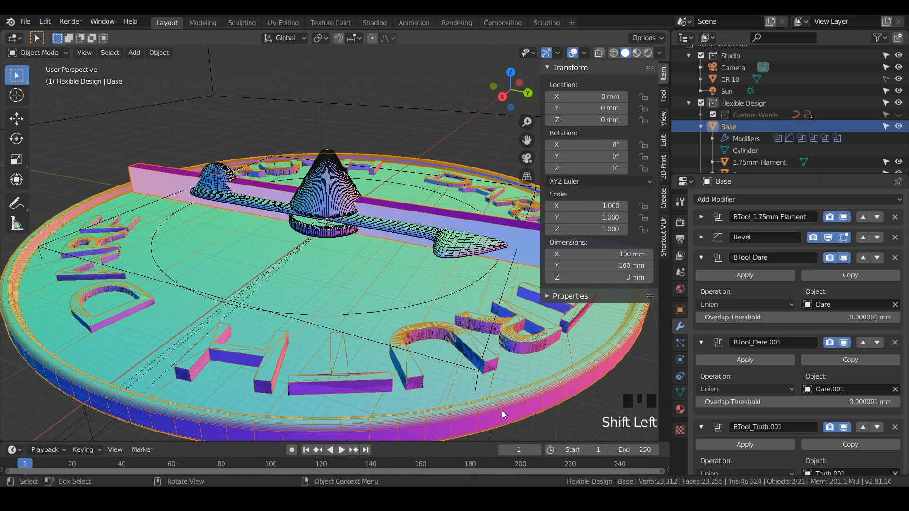
key("ctrl+KP_Subtract")
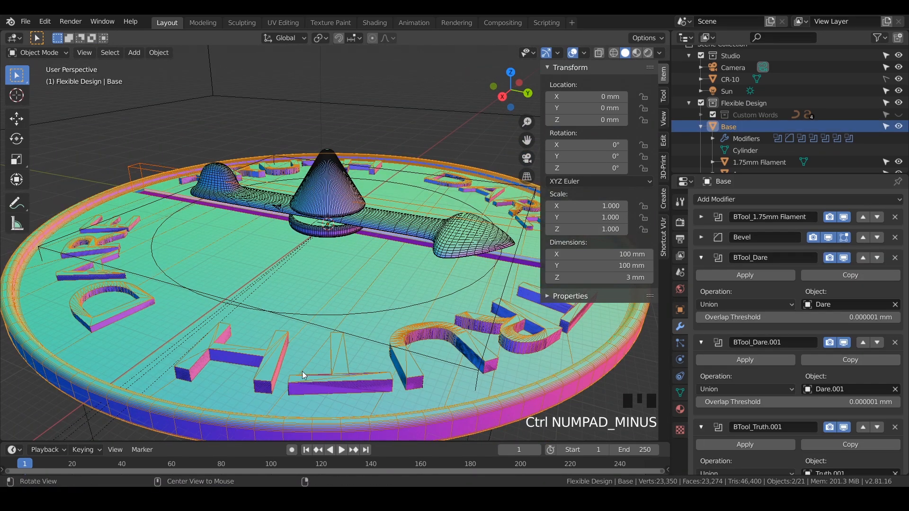
middle_click_drag(331, 312, 340, 349)
scroll(340, 349, "down", 2)
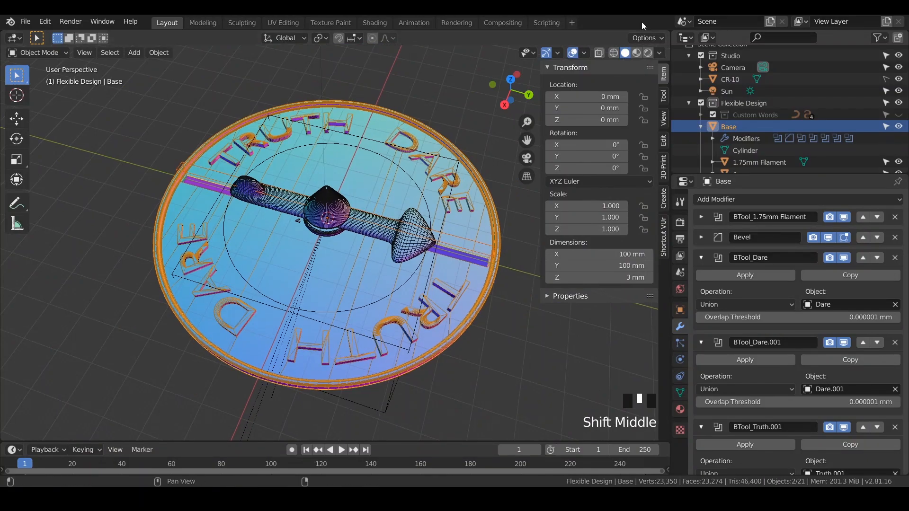
Deselect everything and inspect the grooved base in Rendered and Material Preview shading
left_click(440, 211)
middle_click_drag(438, 188, 641, 57)
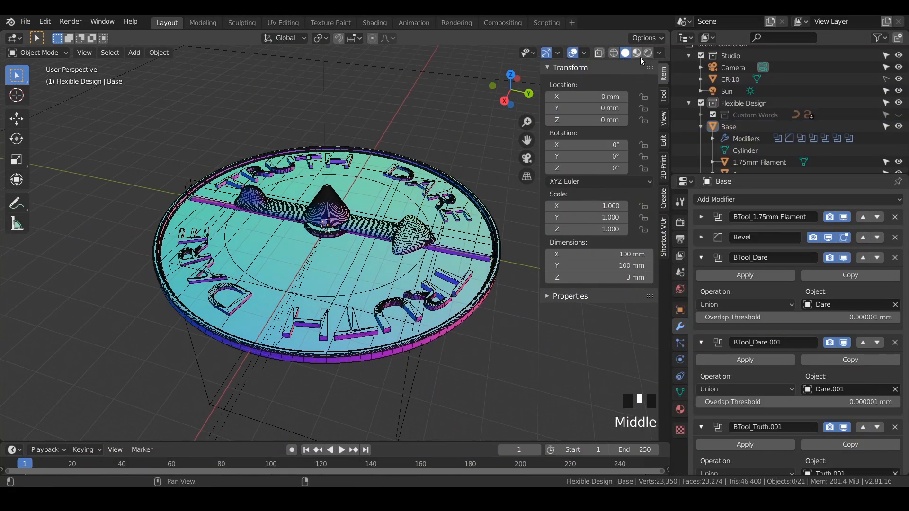
left_click(649, 53)
scroll(416, 234, "up", 2)
mouse_move(416, 234)
middle_mouse_down()
mouse_move(377, 231)
mouse_move(346, 247)
mouse_move(381, 277)
mouse_move(416, 266)
middle_mouse_up()
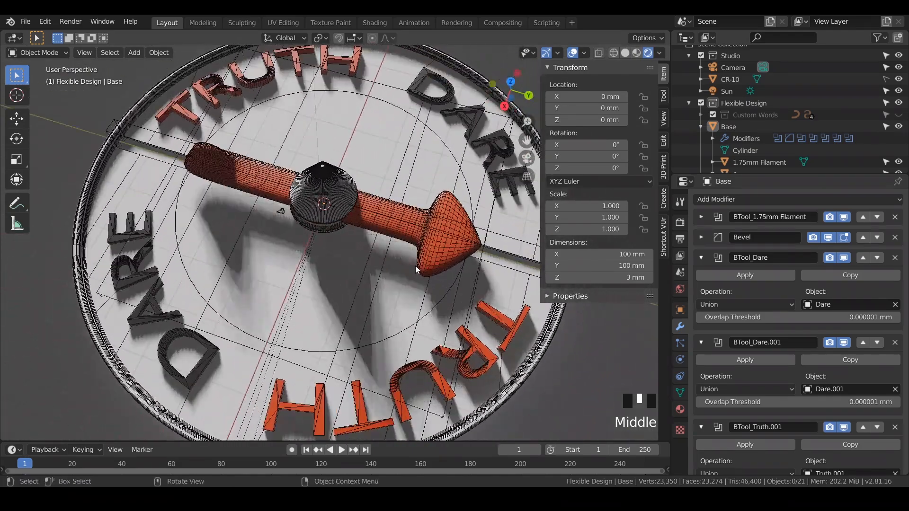
left_click(637, 53)
mouse_move(350, 268)
middle_mouse_down()
mouse_move(333, 303)
mouse_move(335, 284)
middle_mouse_up()
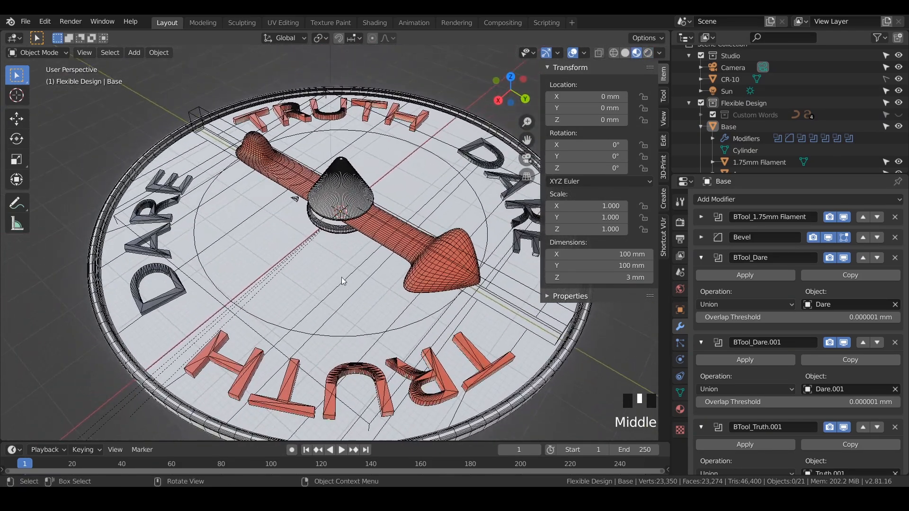
Collapse the BTool_Dare, BTool_Dare.001 and BTool_Truth.001 modifiers in the base's stack
left_click(702, 258)
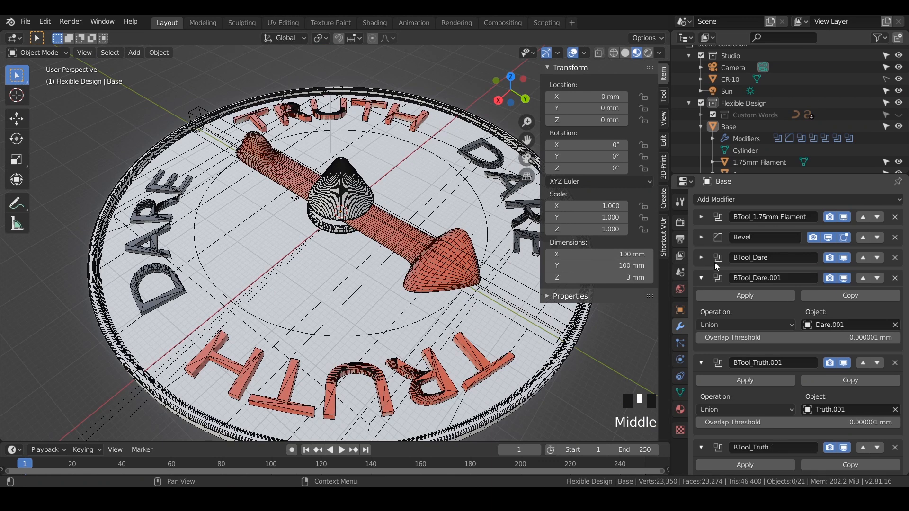
left_click(703, 278)
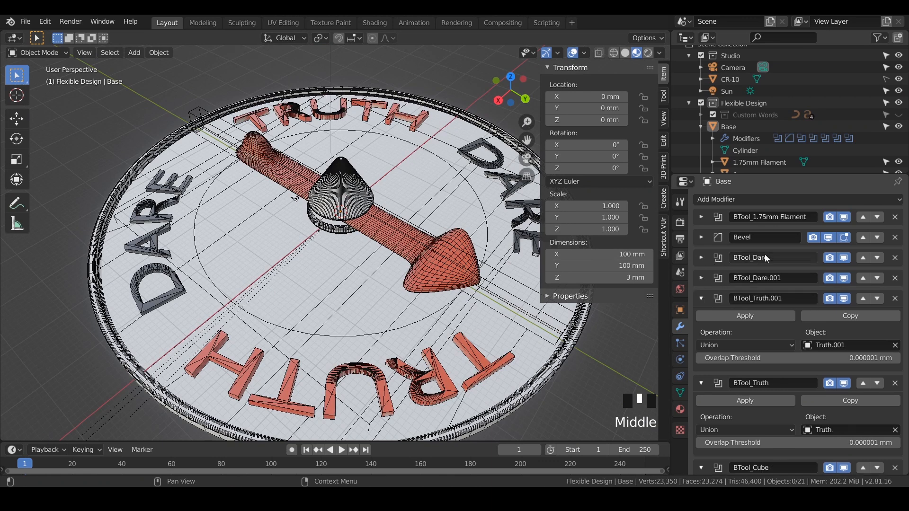
left_click(701, 299)
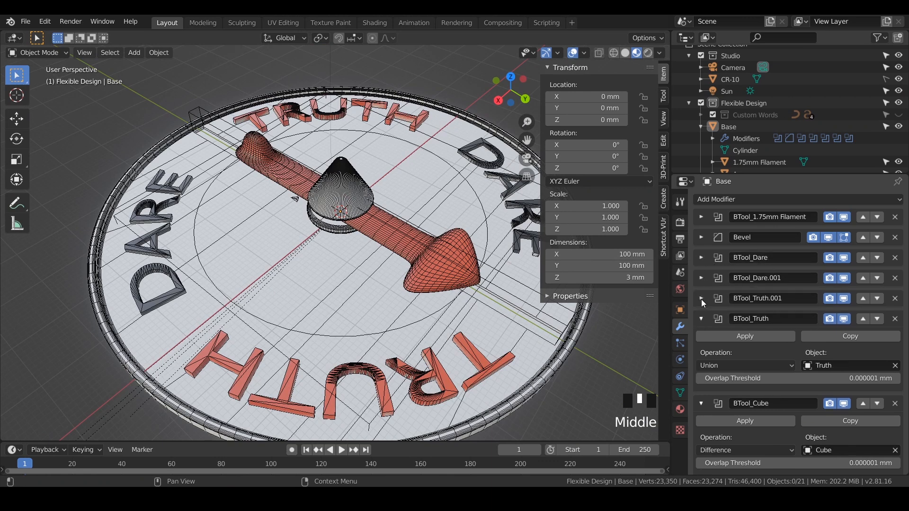
Collapse the Base hierarchy in the outliner and rename the cutter Cube as Dividers
left_click(523, 294)
left_click(703, 127)
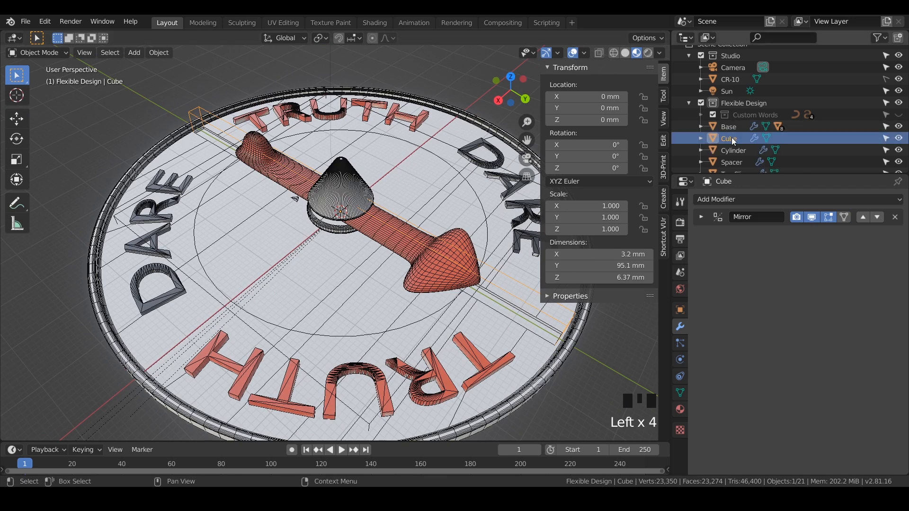
scroll(732, 137, "down", 1)
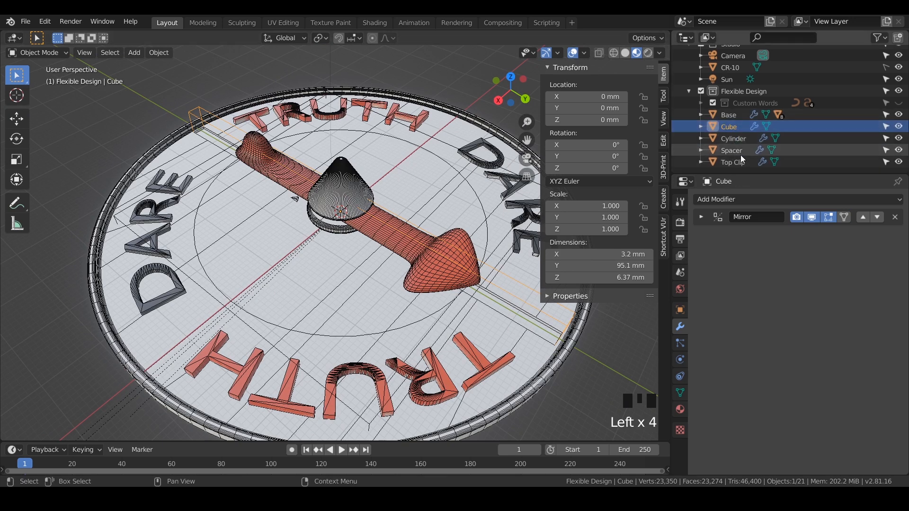
left_click(731, 152)
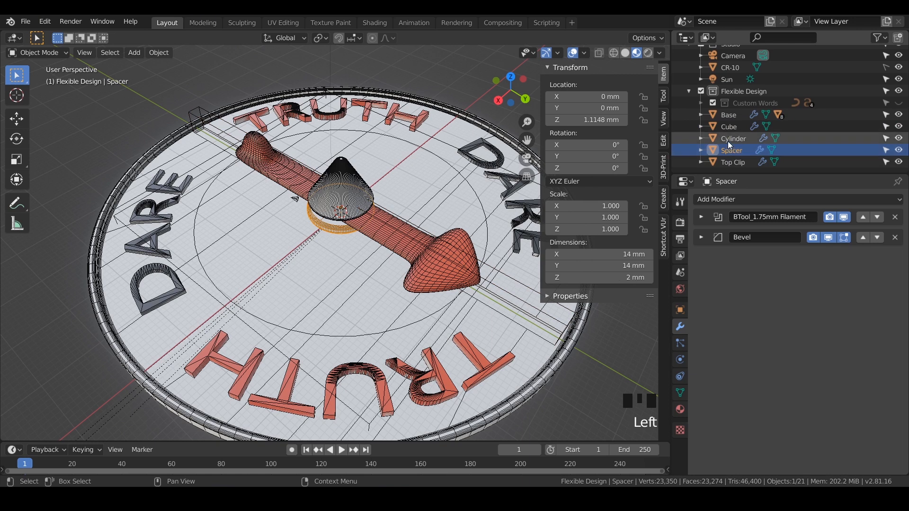
left_click(728, 128)
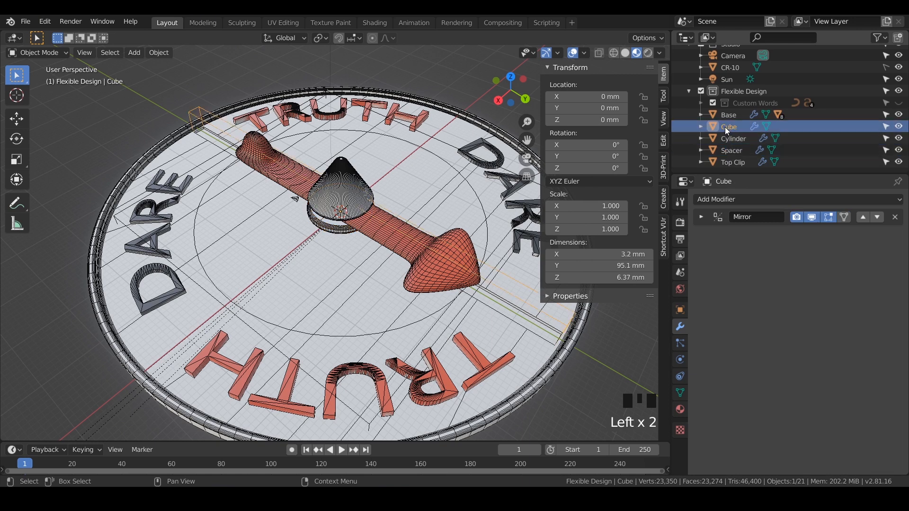
left_click(727, 128)
double_click(727, 127)
type("Dy")
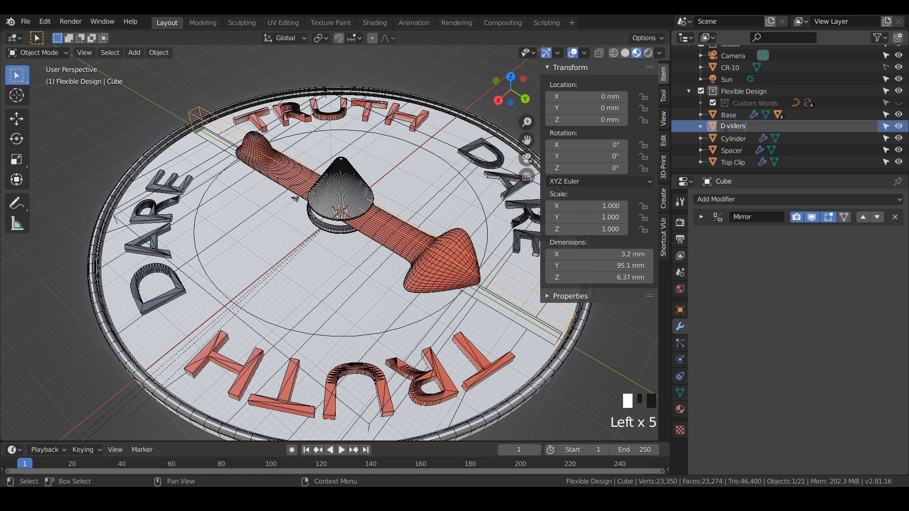
key("Return")
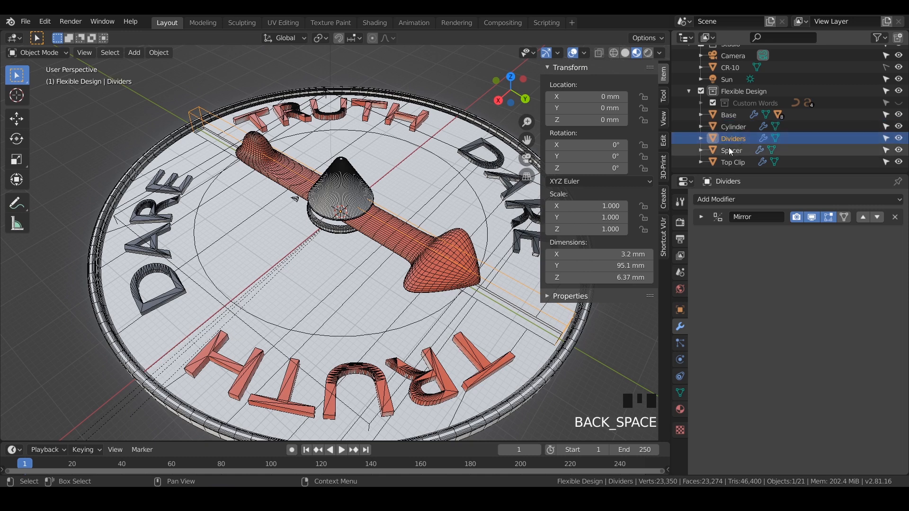
Parent the Spacer and the Top Clip to the Base object
left_click(715, 150)
left_click_drag(715, 150, 728, 115)
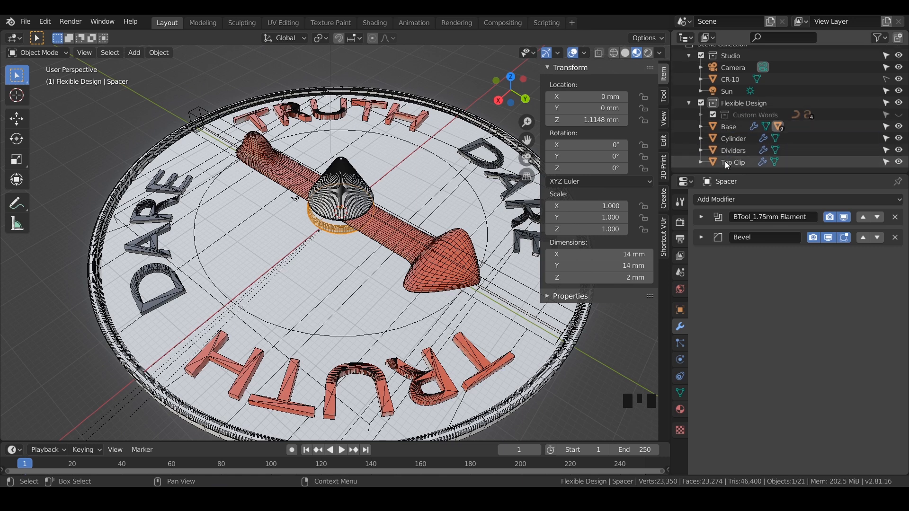
left_click(727, 162)
left_click_drag(734, 162, 733, 127)
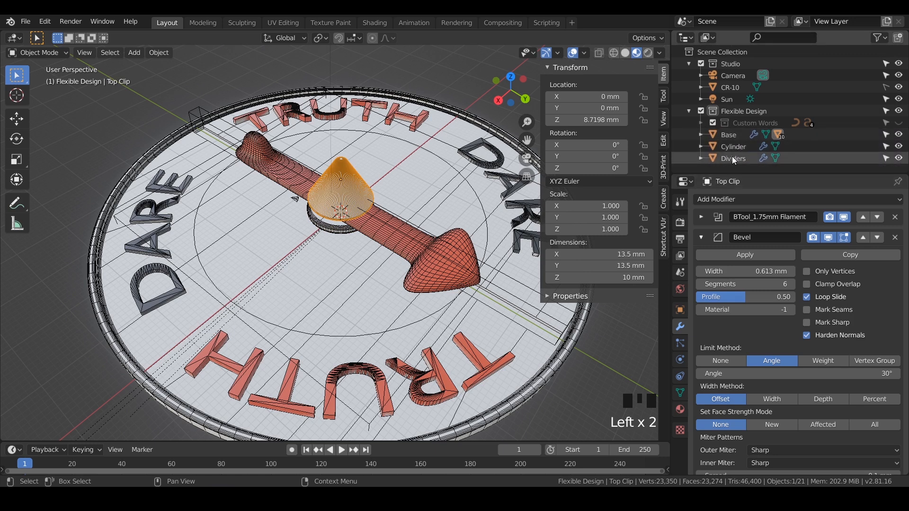
Duplicate the Dividers in place and rotate the copy 90° around the global Z axis
left_click(732, 160)
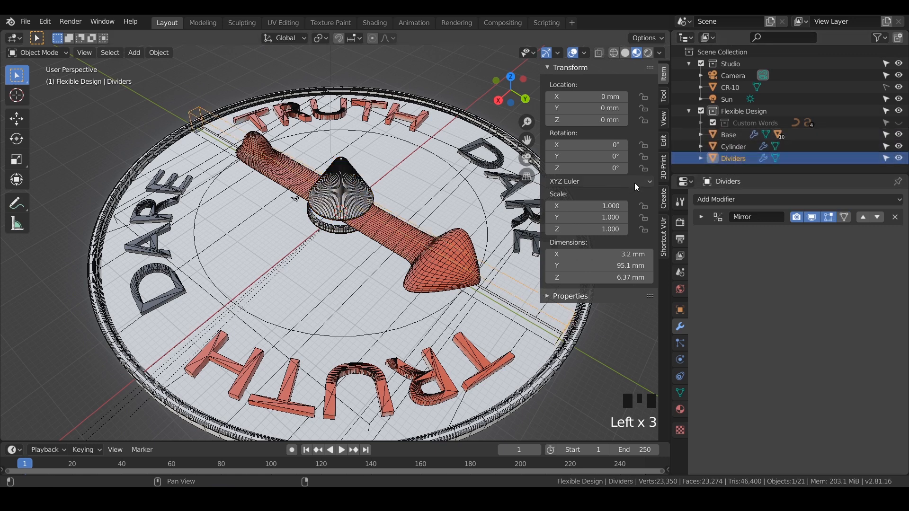
key("shift+d")
right_click(447, 255)
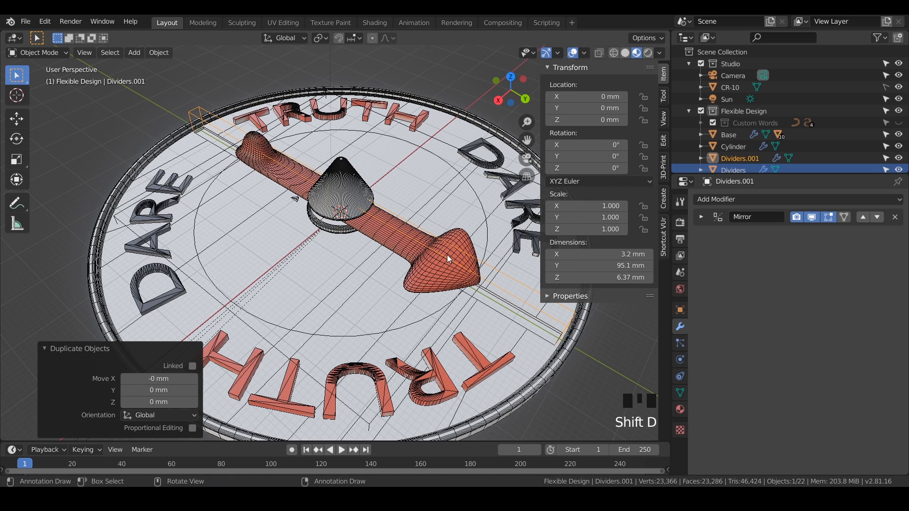
type("rz90")
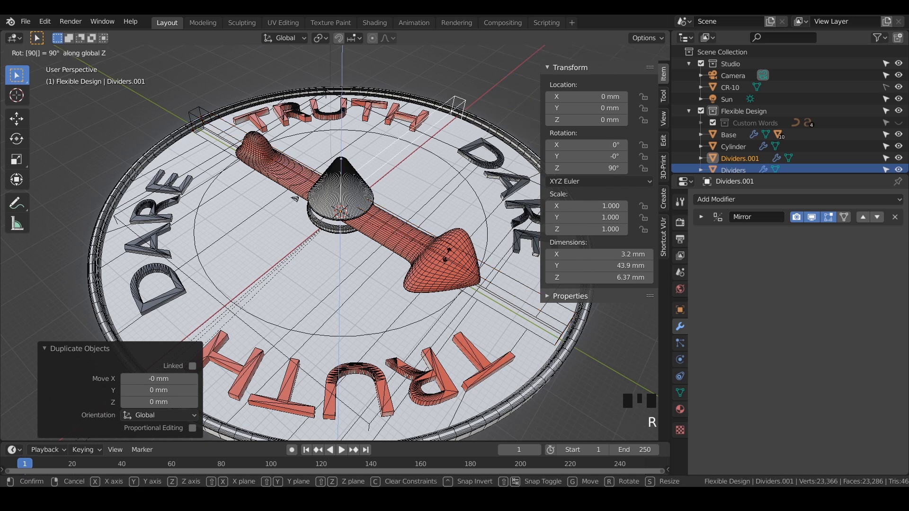
left_click(447, 255)
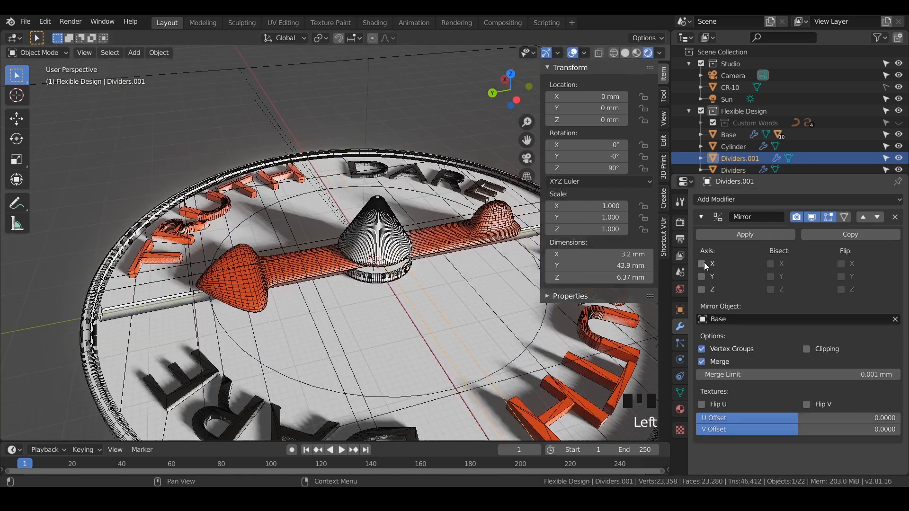
Mirror the rotated divider copy along X and display it as Textured in the viewport
left_click(702, 264)
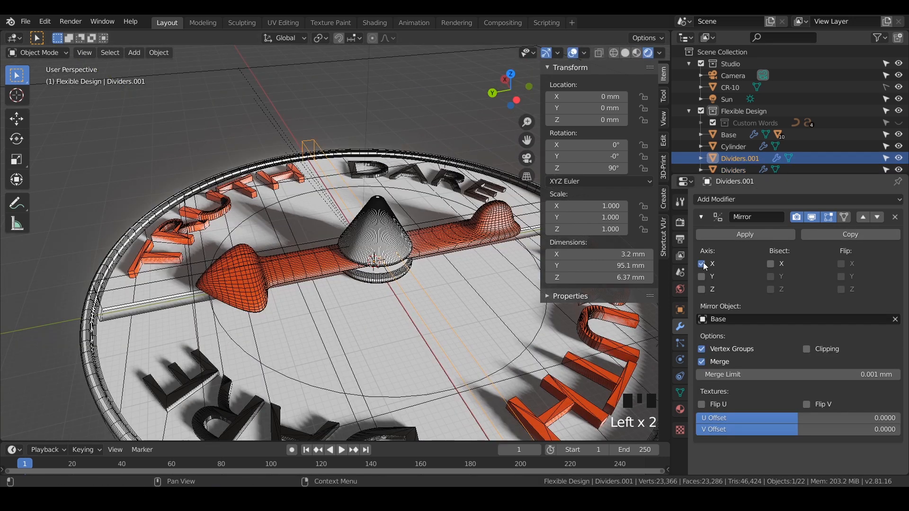
left_click(680, 393)
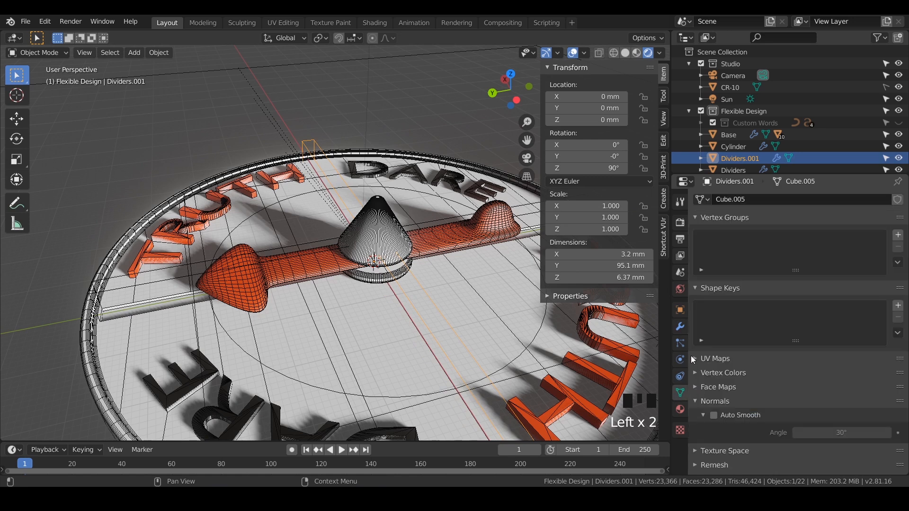
left_click(681, 326)
left_click(680, 311)
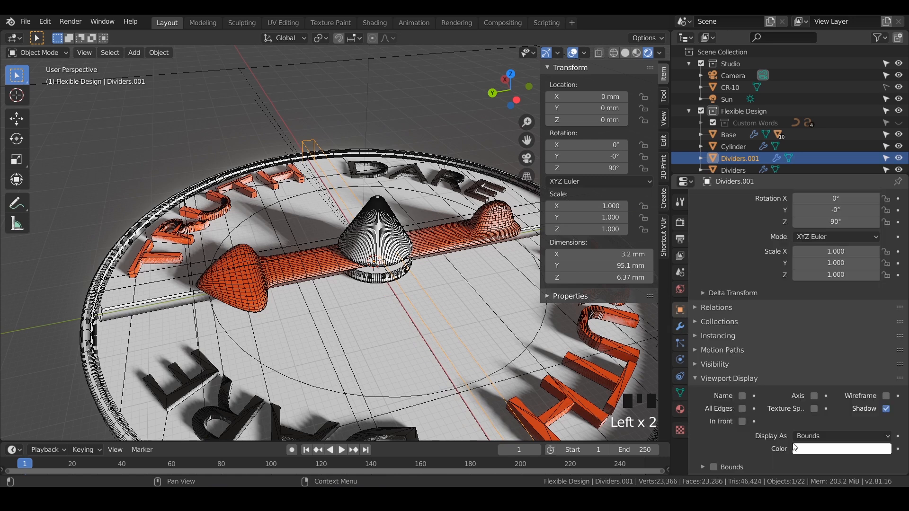
left_click(775, 437)
left_click(822, 383)
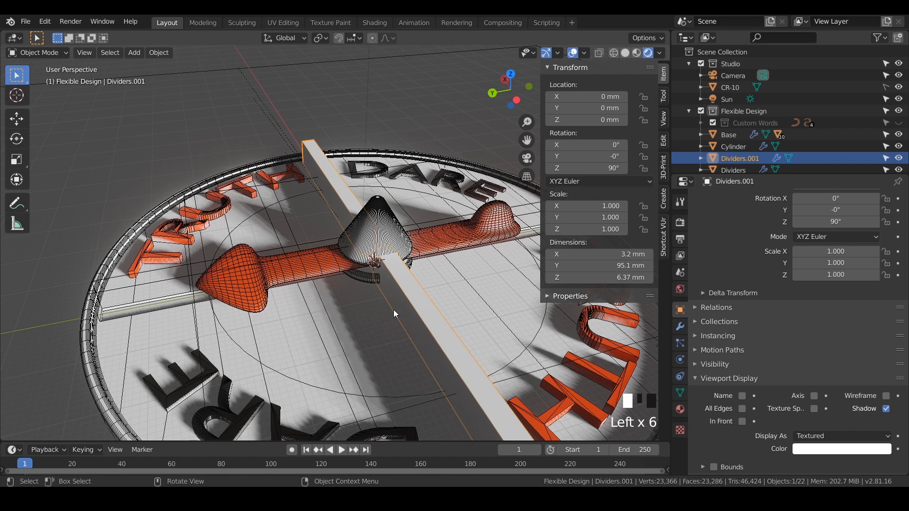
Try mirroring the divider copy along Y instead of X, and restore the X axis
left_click(681, 326)
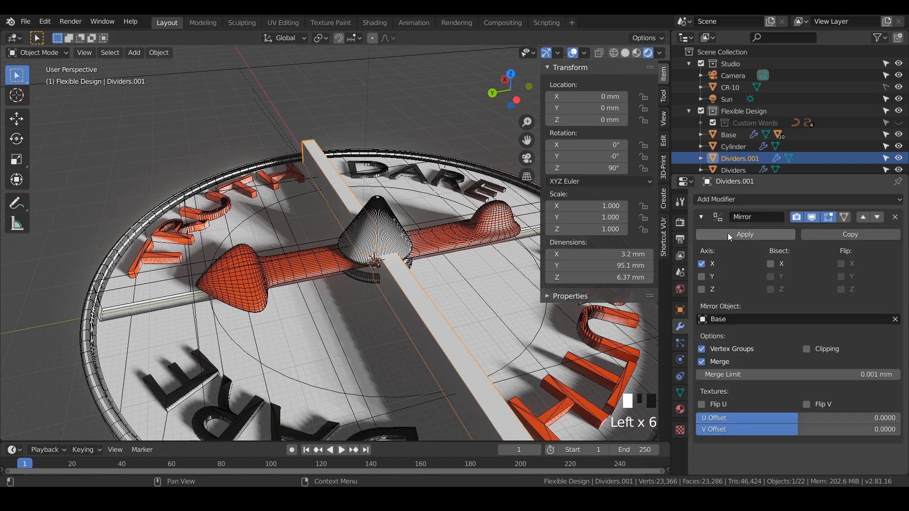
left_click(702, 264)
left_click(702, 276)
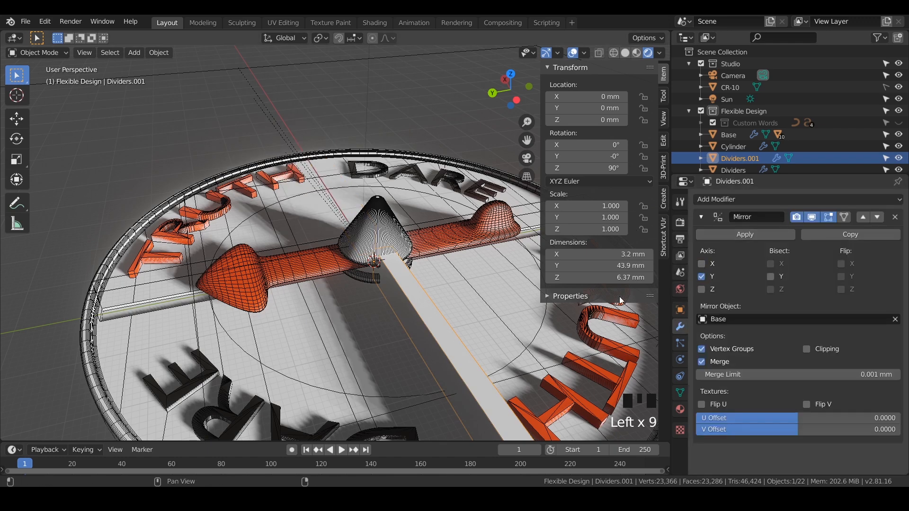
middle_click_drag(442, 306, 326, 166)
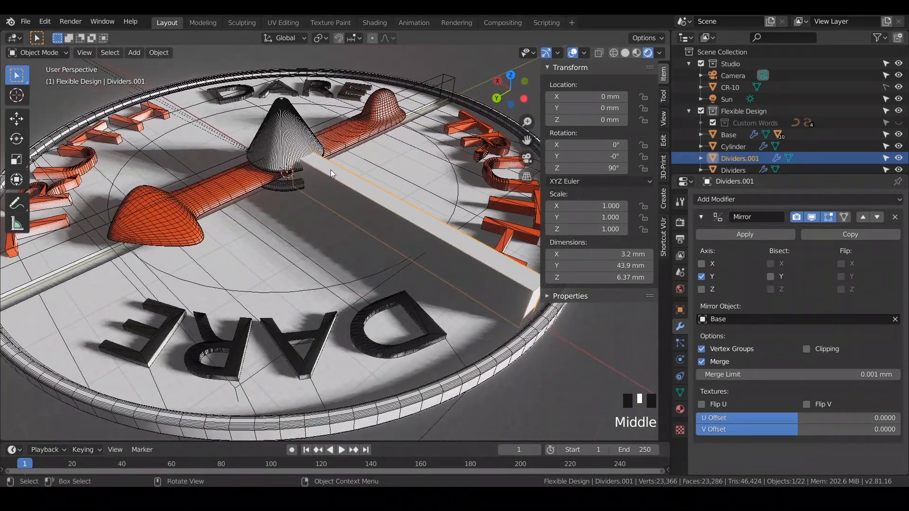
left_click(702, 277)
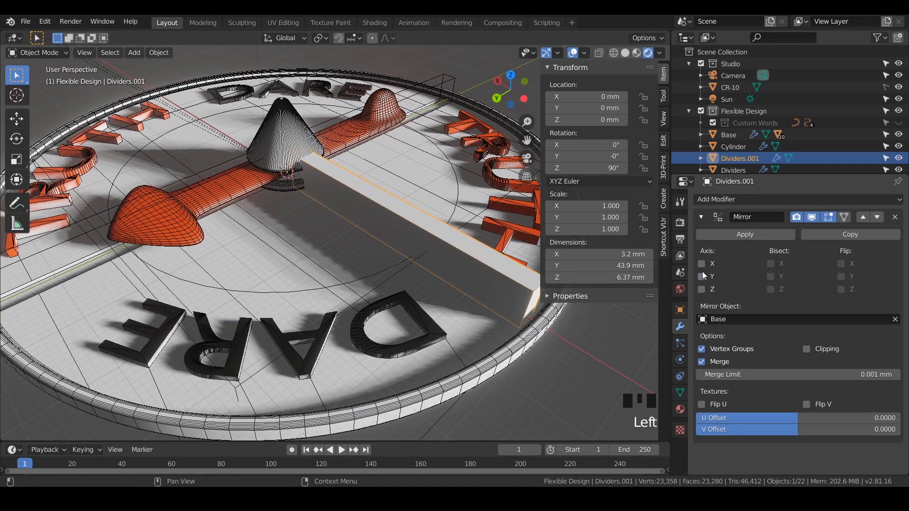
left_click(702, 264)
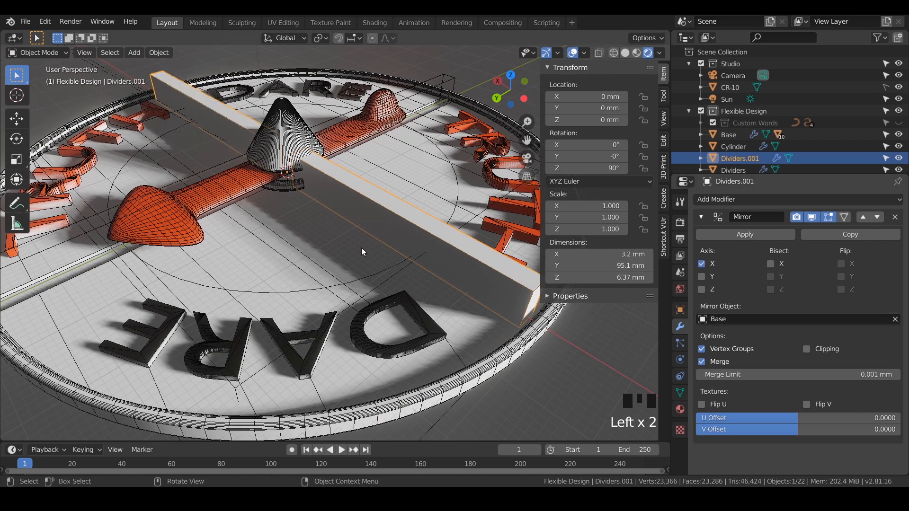
Subtract the rotated divider copy from the base with a Bool Tool brush difference
left_click(327, 233)
left_click(373, 214)
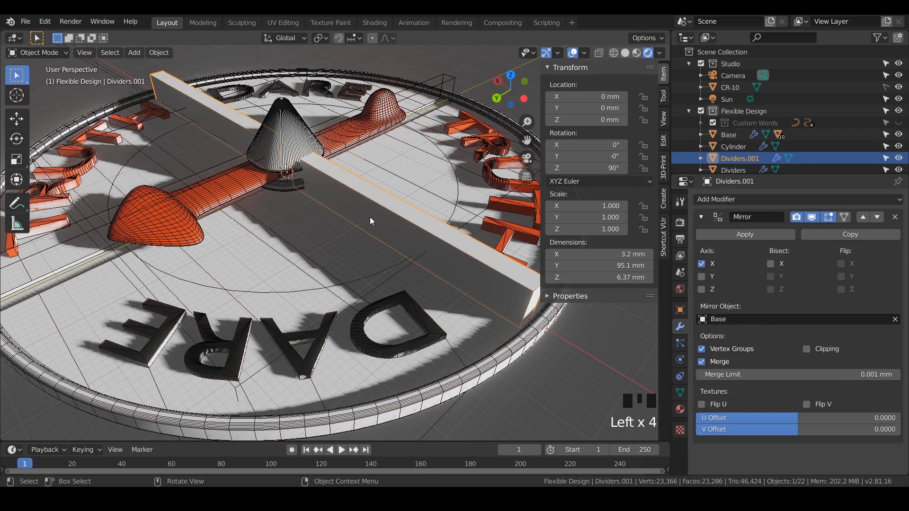
left_click(265, 267, "shift")
key("ctrl+KP_Subtract")
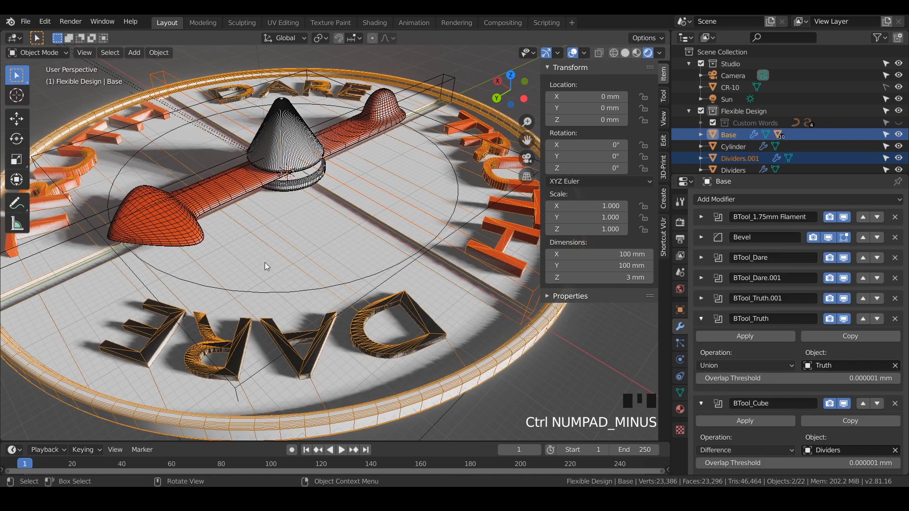
In top view, move the lower-left TRUTH text about 0.54 mm in X and -0.81 mm in Y
middle_click_drag(291, 207, 260, 231)
scroll(260, 231, "down", 2)
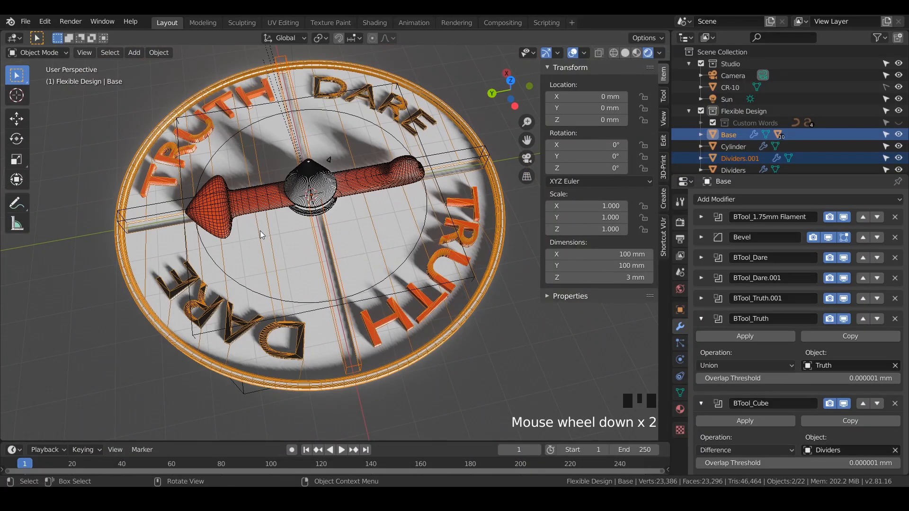
key("KP_7")
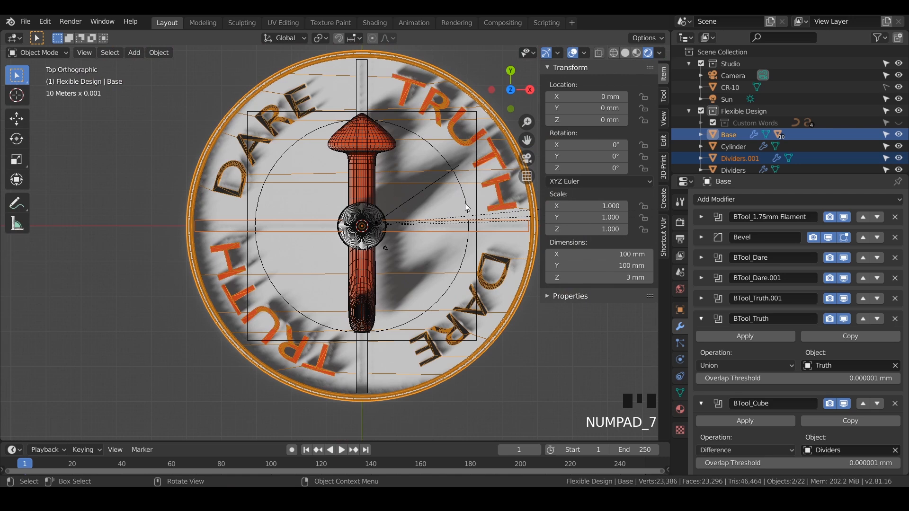
middle_click_drag(442, 209, 422, 195, "shift")
left_click(270, 337)
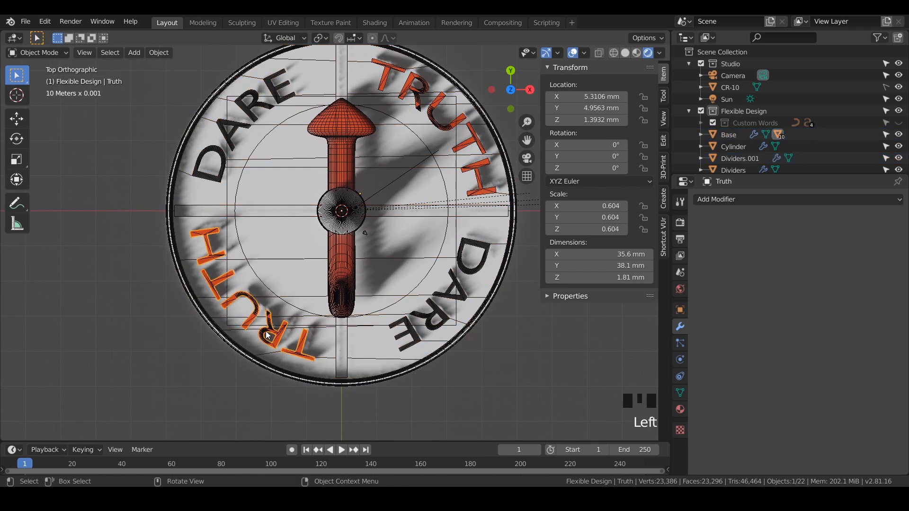
key("g")
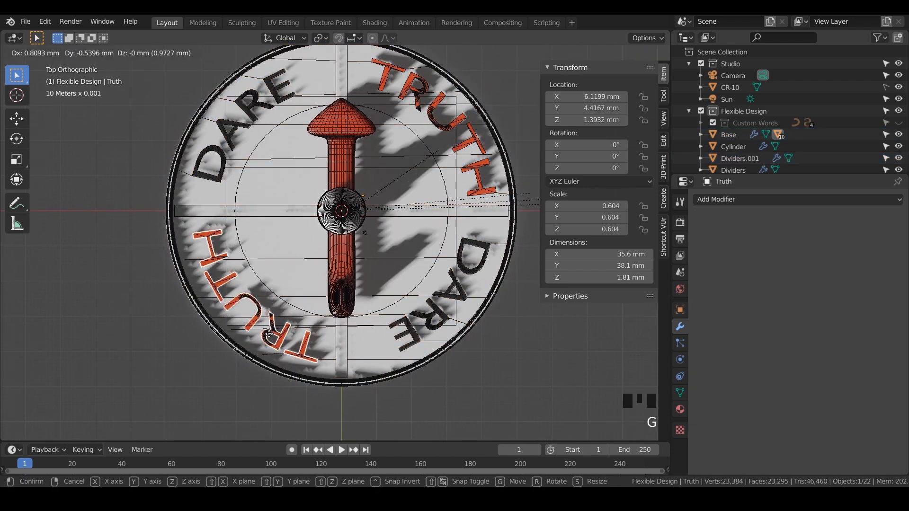
left_click(264, 331)
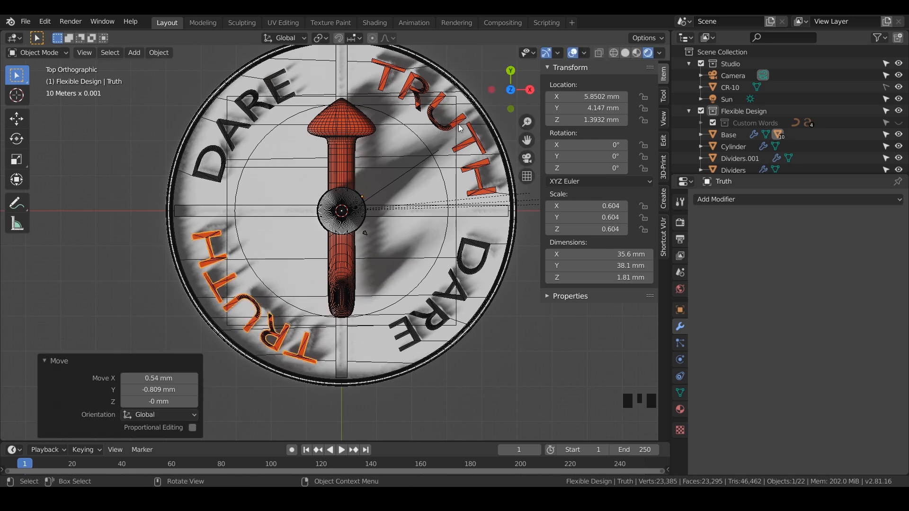
Move the upper-right TRUTH text about -1.35 mm in X and 0.94 mm in Y
left_click(459, 125)
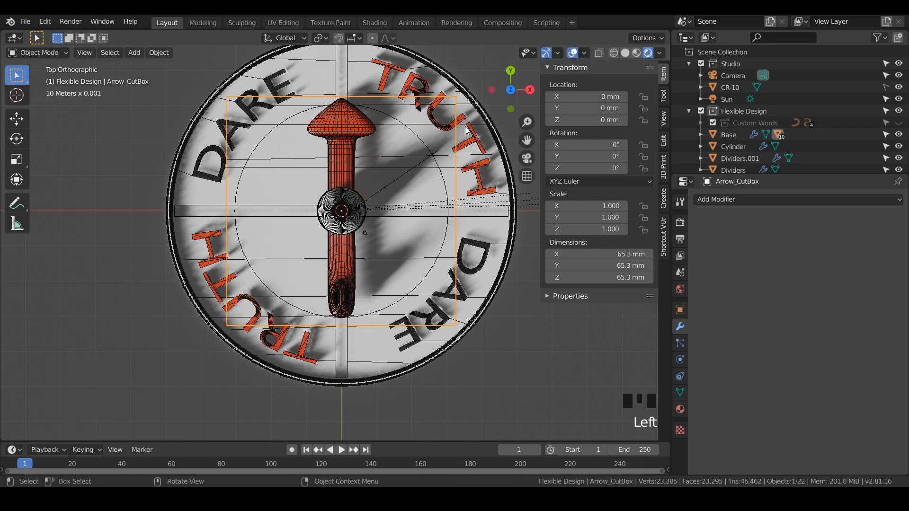
left_click(474, 139)
key("g")
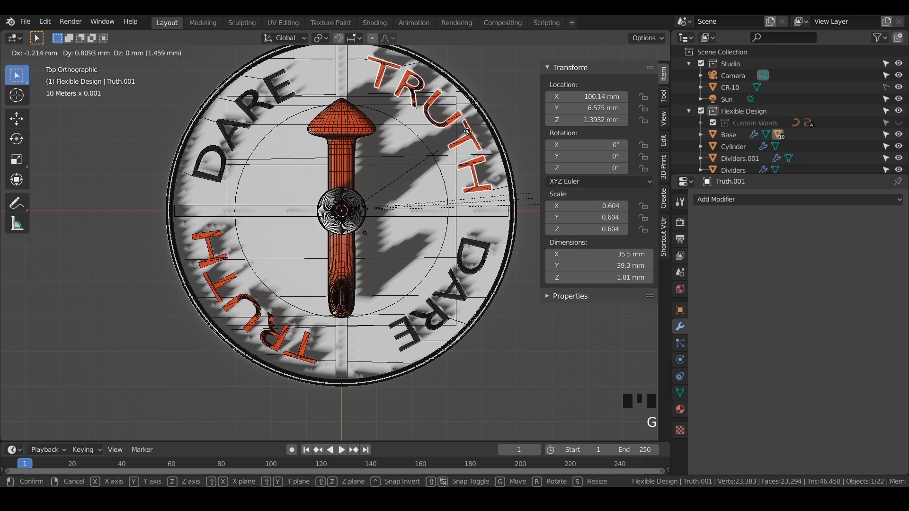
left_click(468, 136)
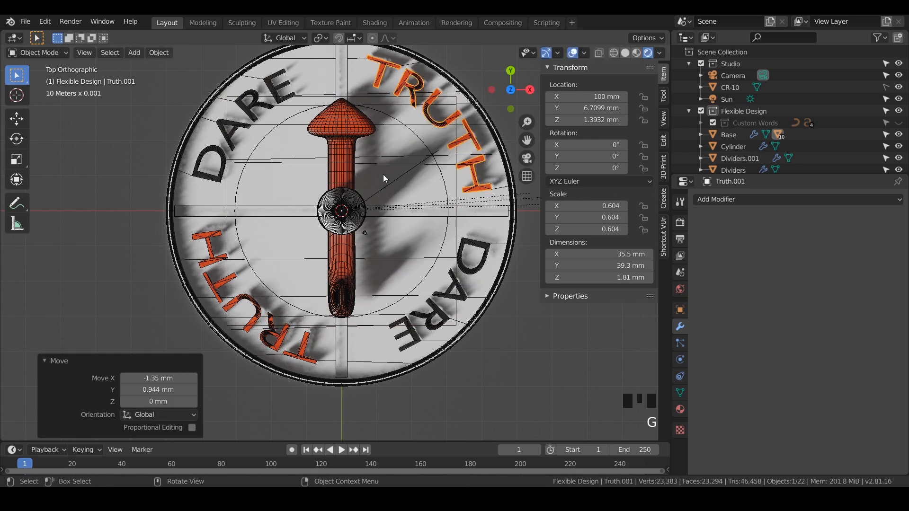
Move the upper-left DARE text about 1.62 mm in X and 1.35 mm in Y
left_click(269, 113)
key("g")
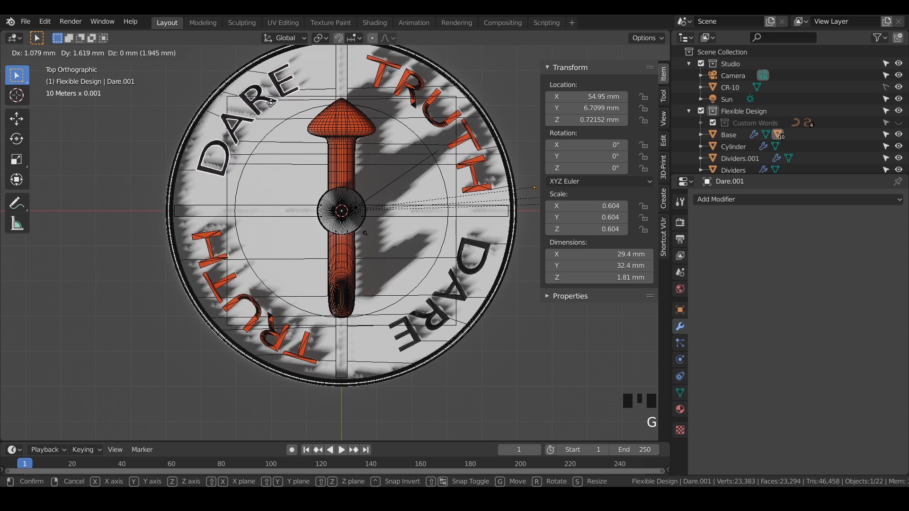
left_click(277, 100)
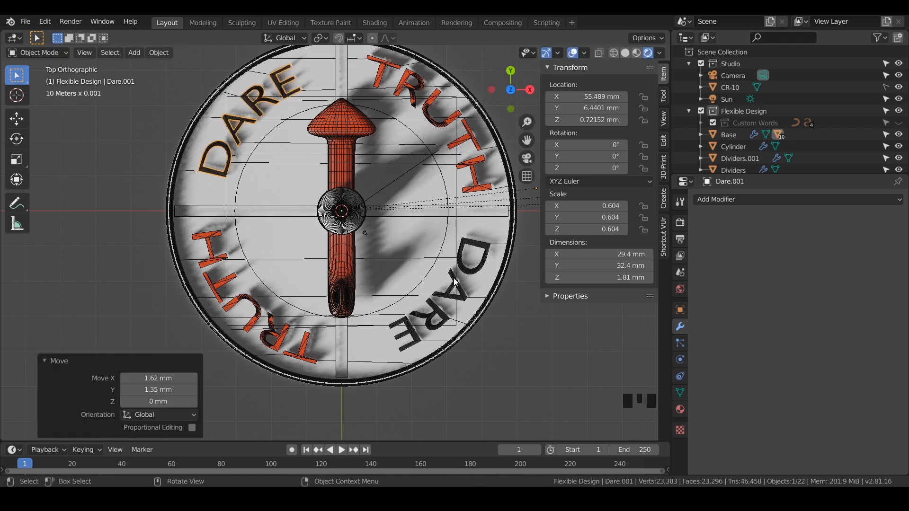
Move the lower-right DARE text about -0.27 mm in X and -0.67 mm in Y, and switch to Material Preview shading
left_click(486, 250)
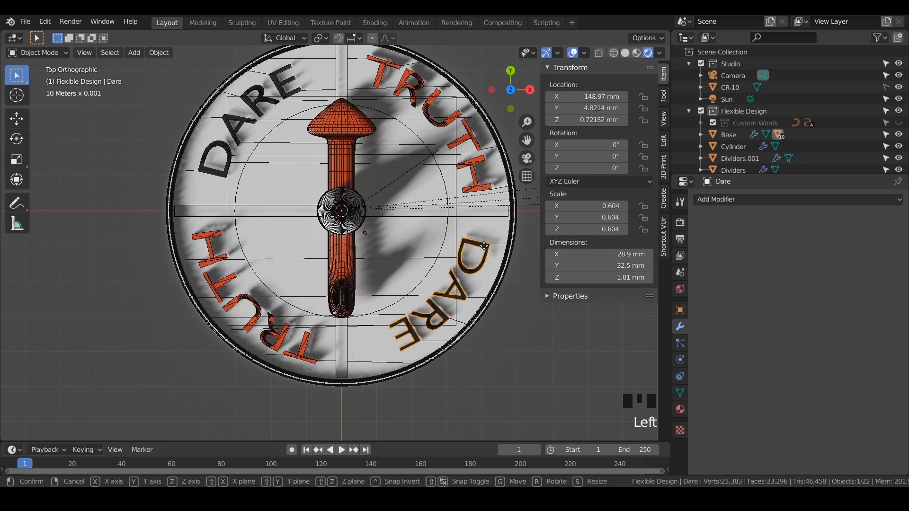
key("g")
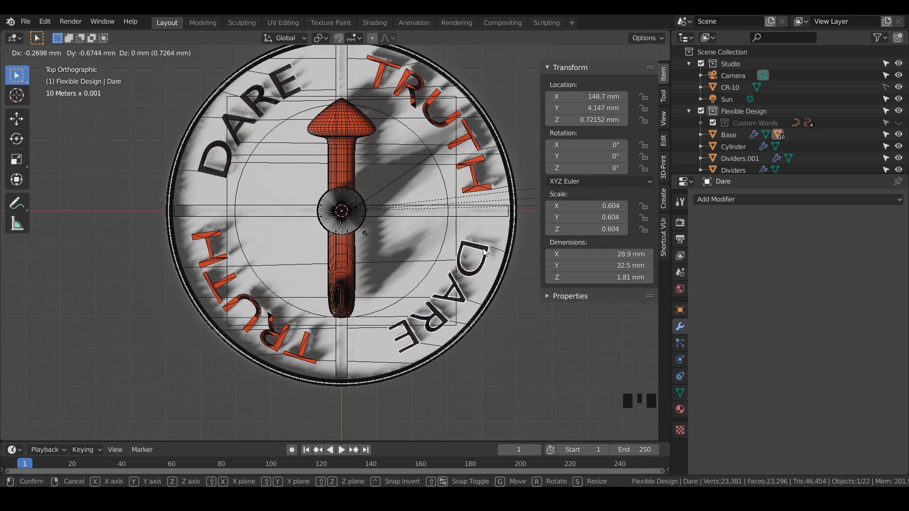
left_click(375, 324)
mouse_move(374, 322)
middle_mouse_down()
mouse_move(303, 223)
mouse_move(315, 266)
mouse_move(382, 336)
middle_mouse_up()
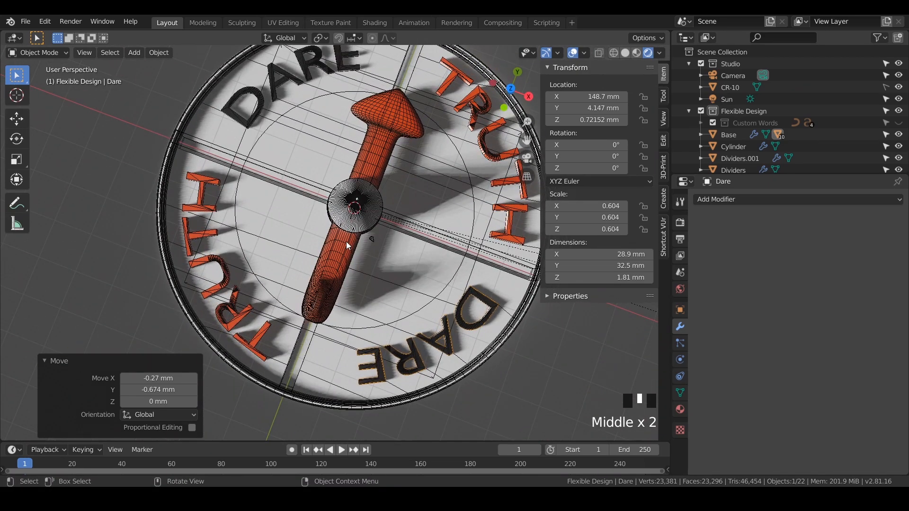
left_click(637, 53)
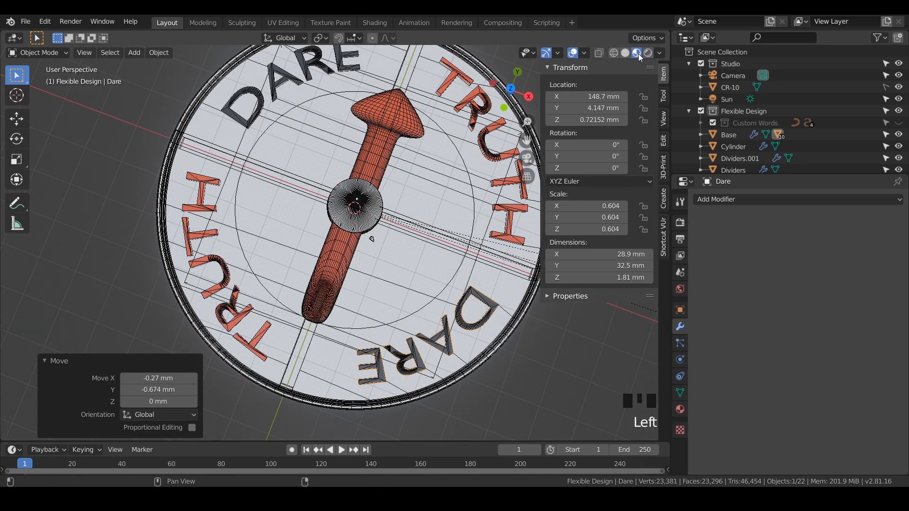